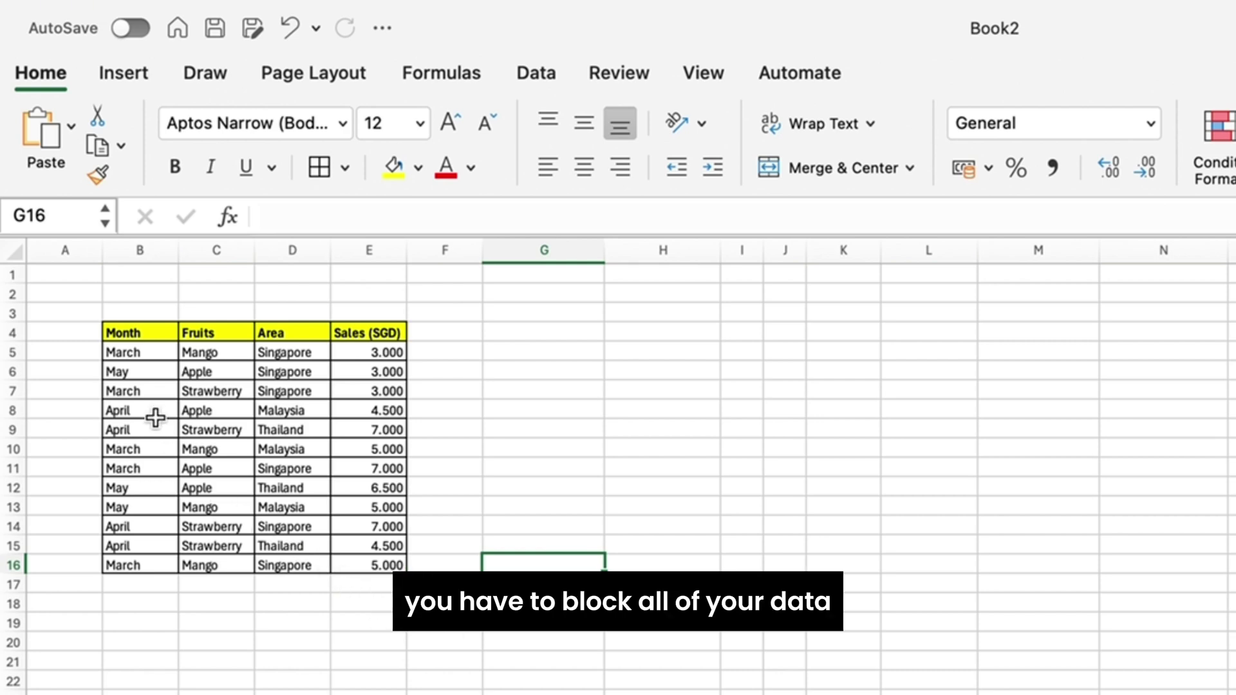
- Insert a pivot table from the sales data B4:E16, placed at G4 on the existing worksheet
left_click(150, 394)
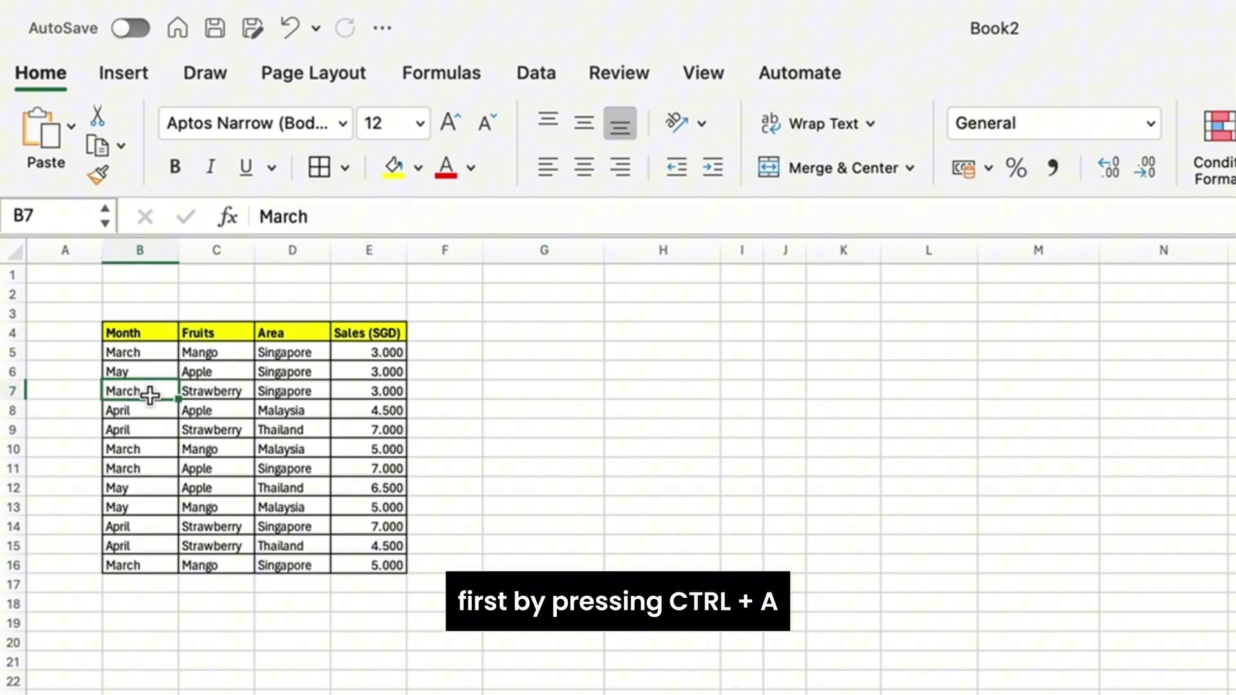
key("ctrl+a")
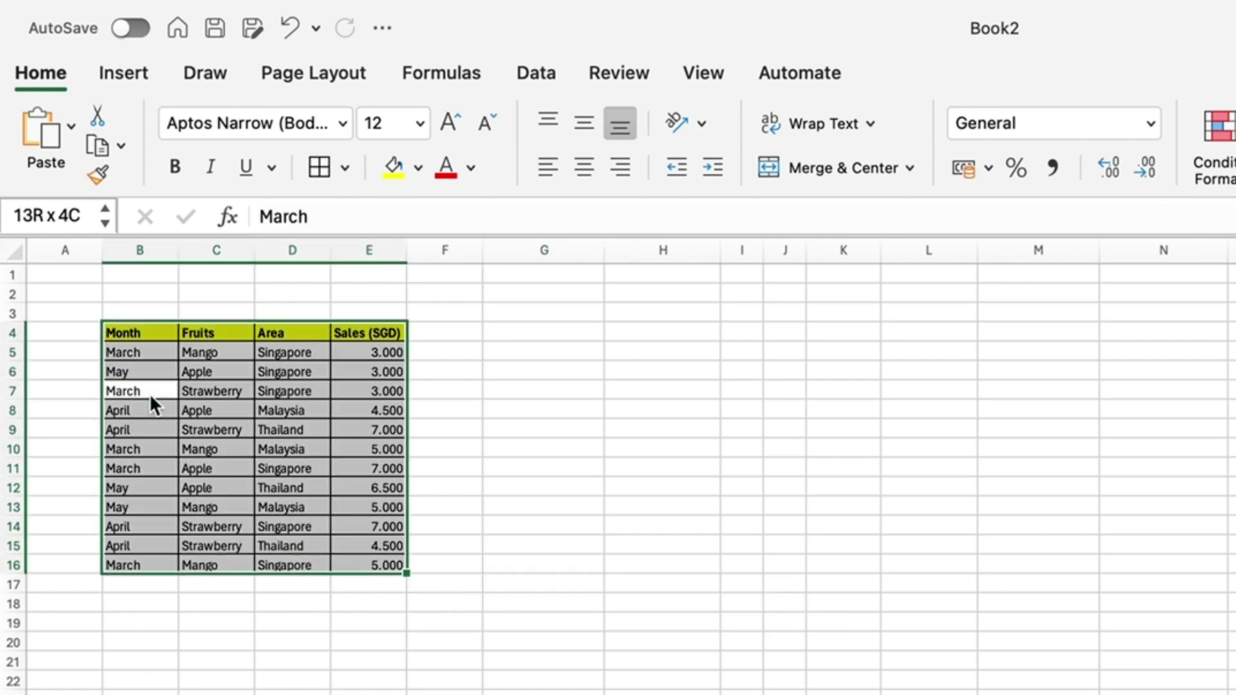
left_click(133, 79)
left_click(53, 130)
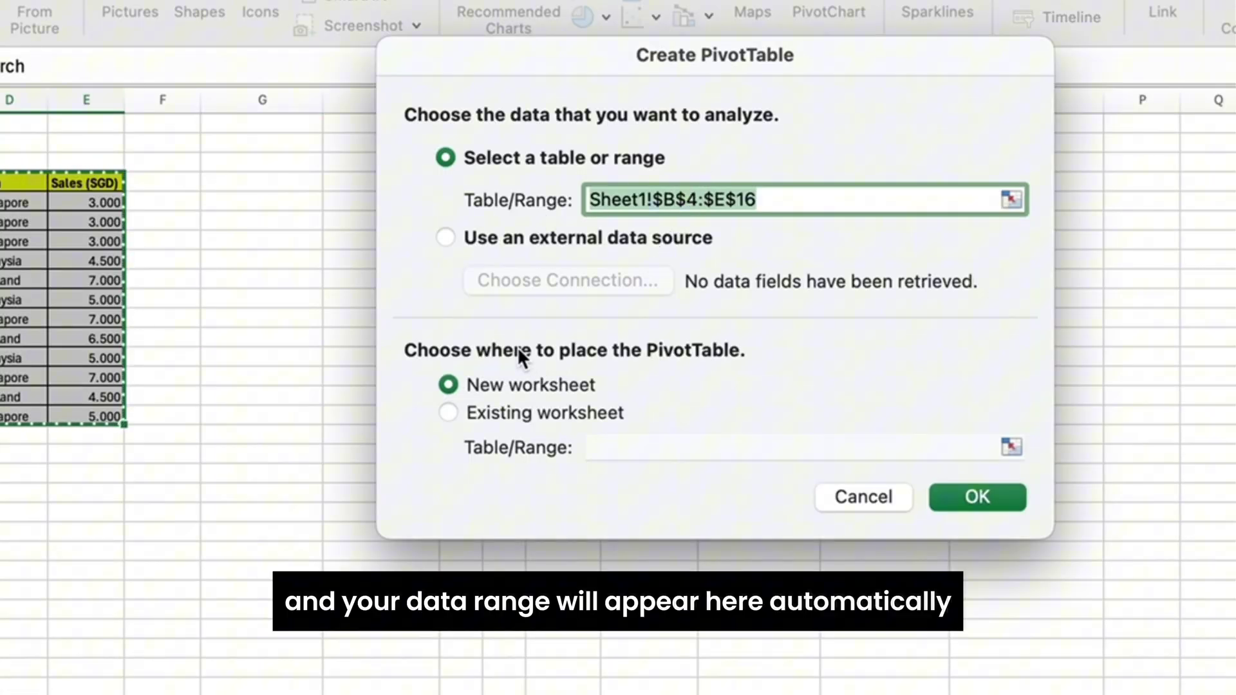
left_click(448, 412)
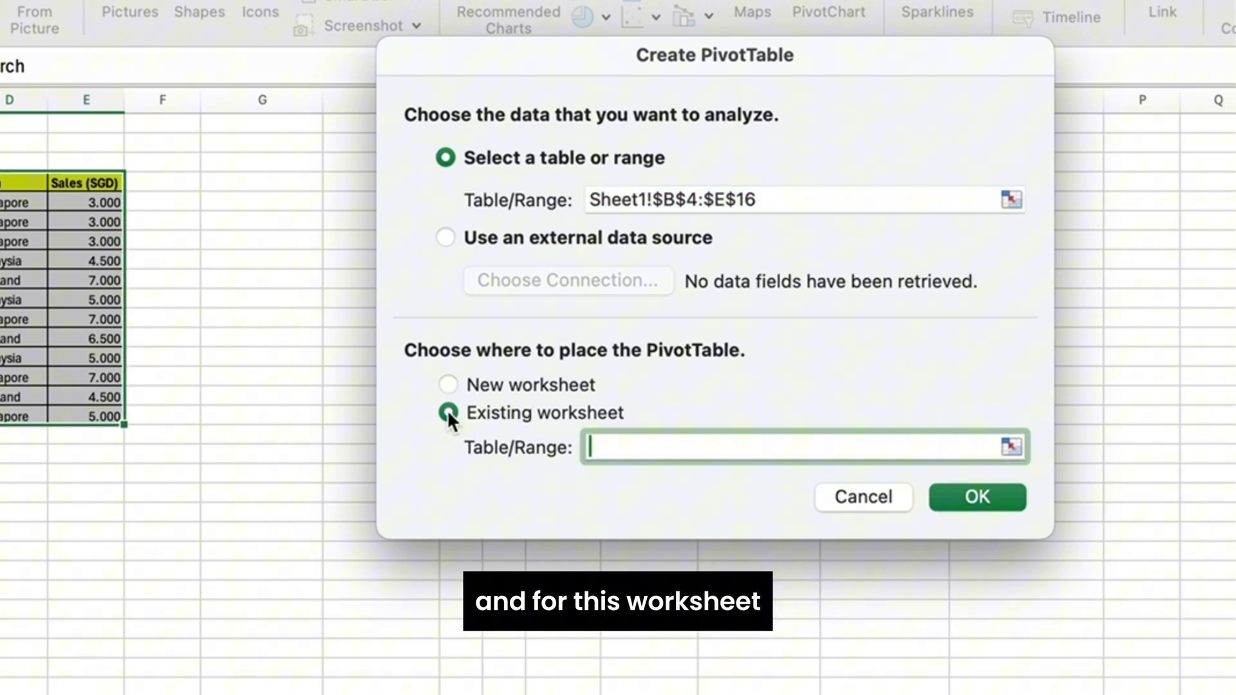
left_click(260, 184)
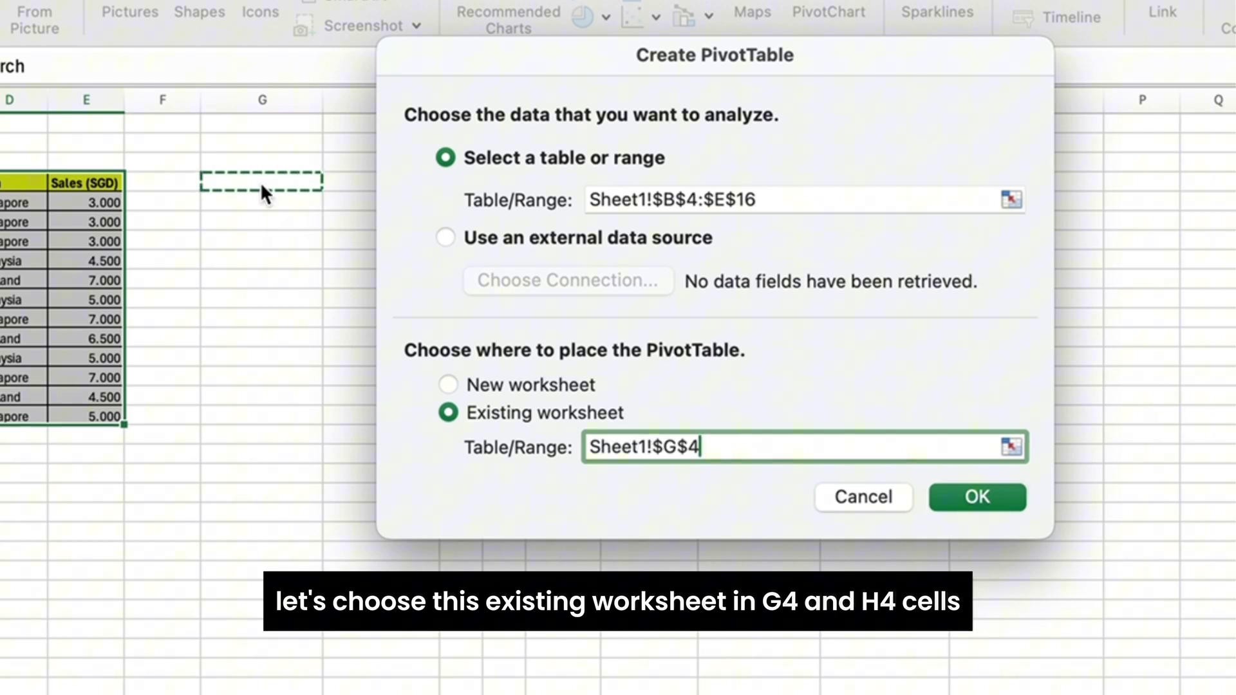
key("shift+Right")
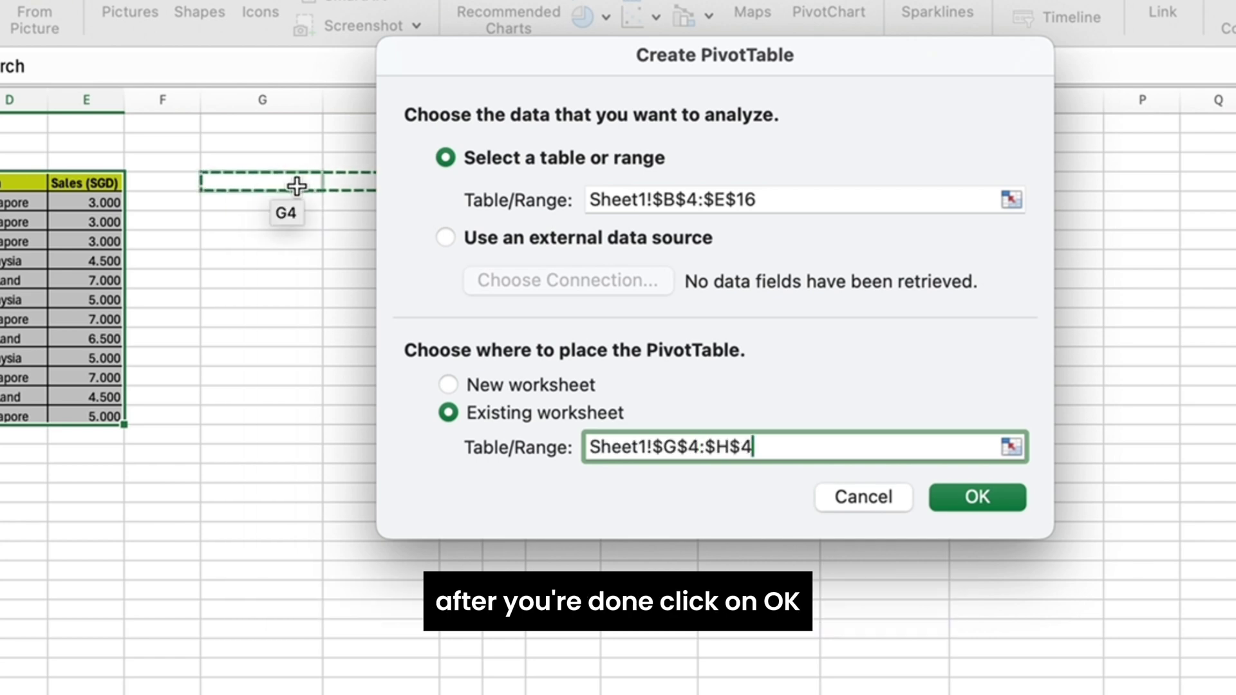
left_click(965, 500)
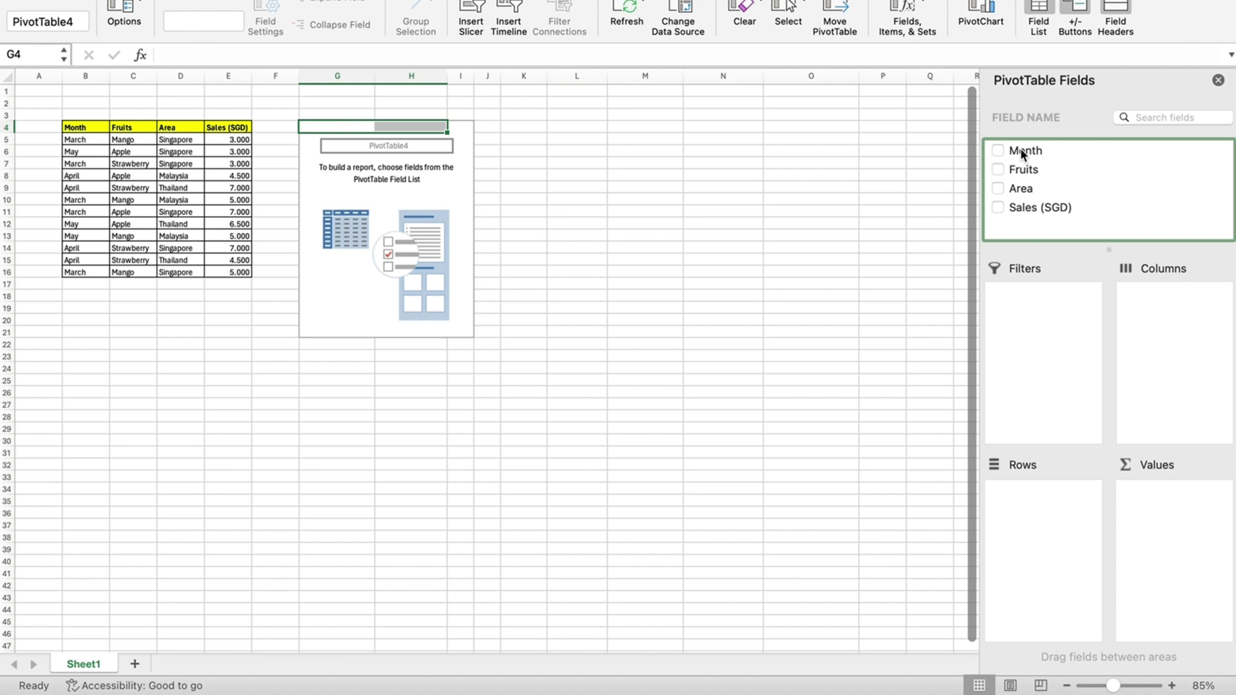
- Arrange Month as pivot columns, Fruits as rows and Sales (SGD) as summed values
left_click_drag(969, 113, 1174, 307)
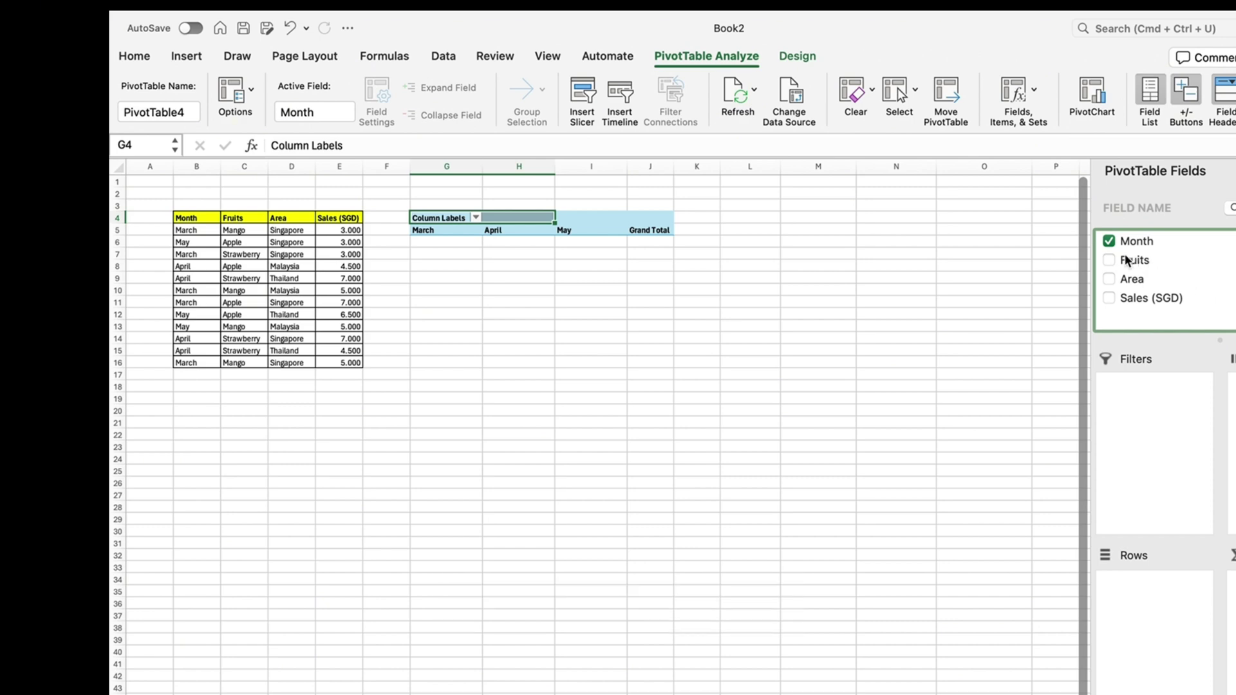
left_click_drag(1125, 260, 1138, 605)
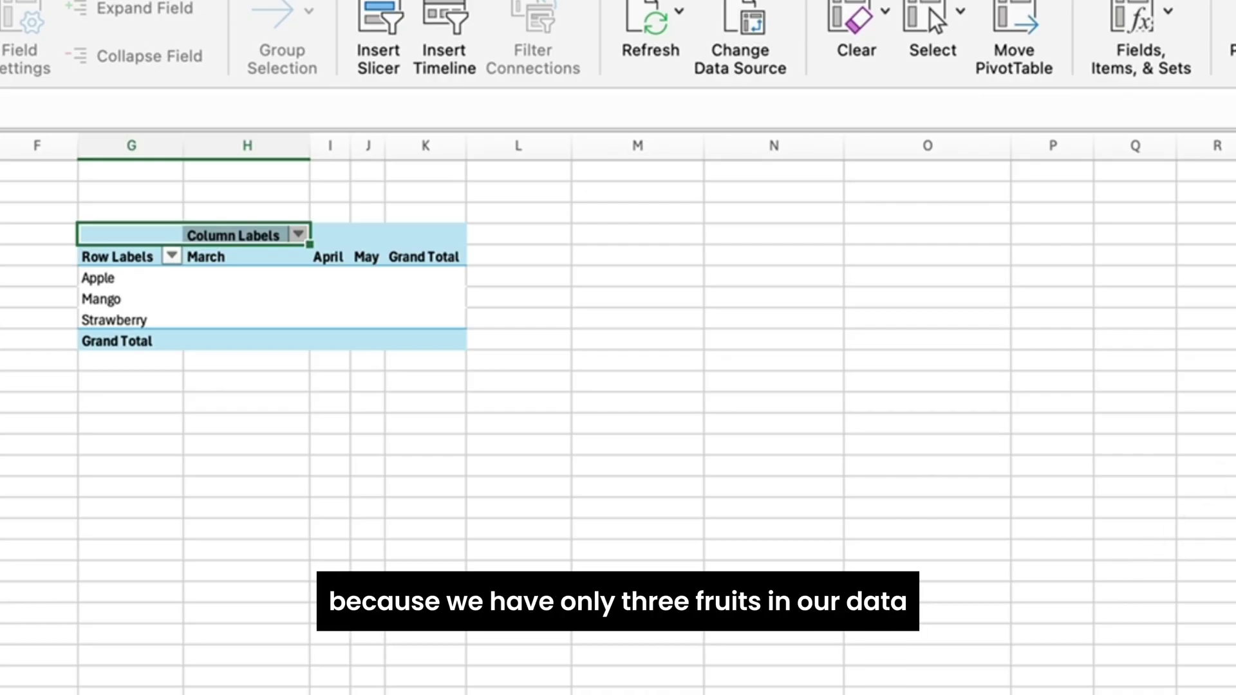
left_click_drag(1040, 207, 1162, 536)
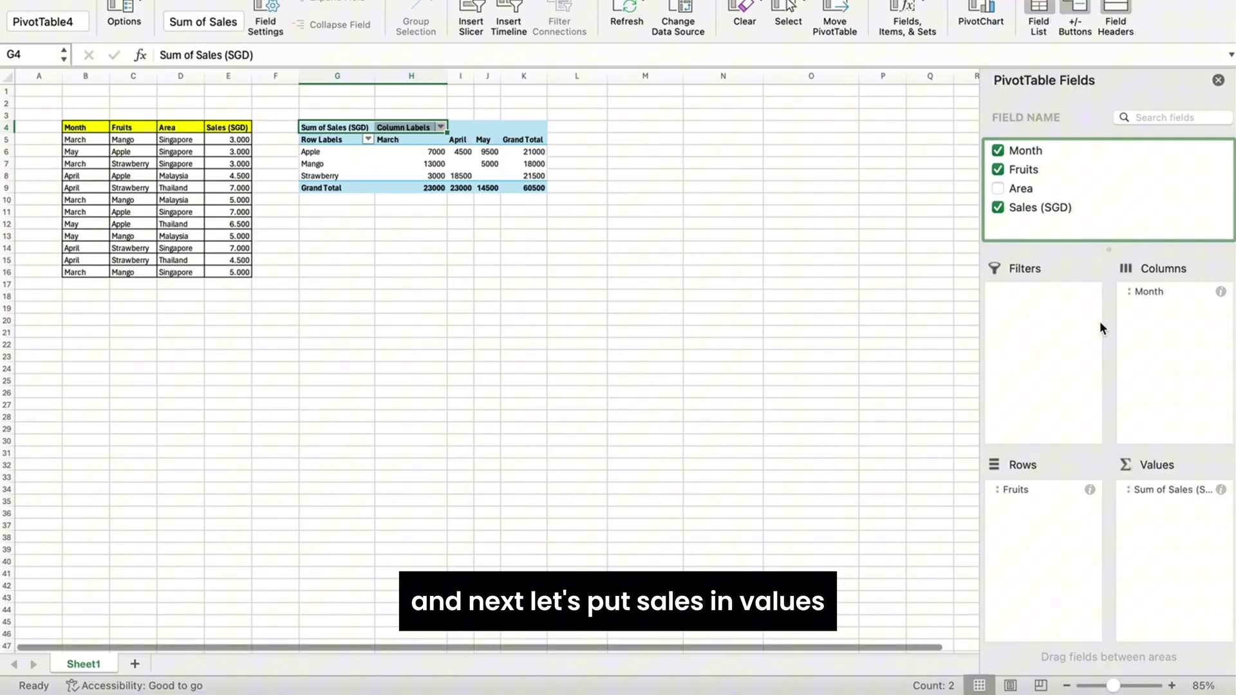
- Add Area as a report filter above the pivot table
left_click_drag(1002, 187, 1033, 294)
left_click(1022, 187)
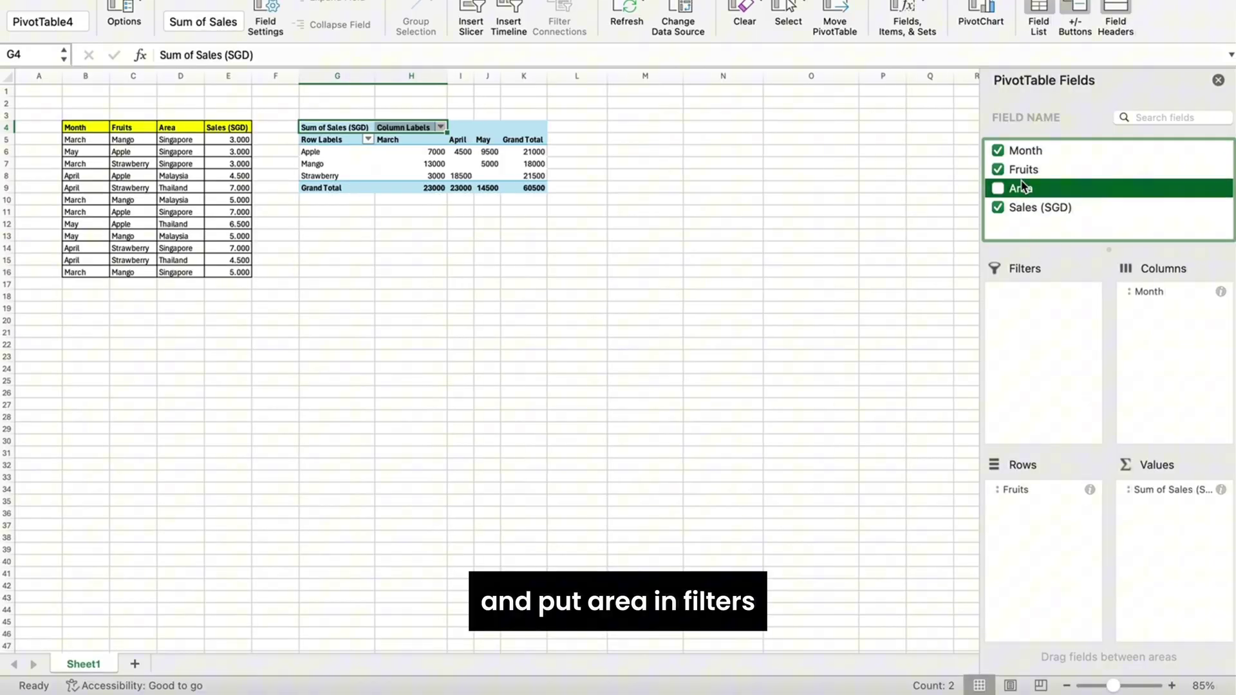
left_click_drag(1076, 189, 1055, 320)
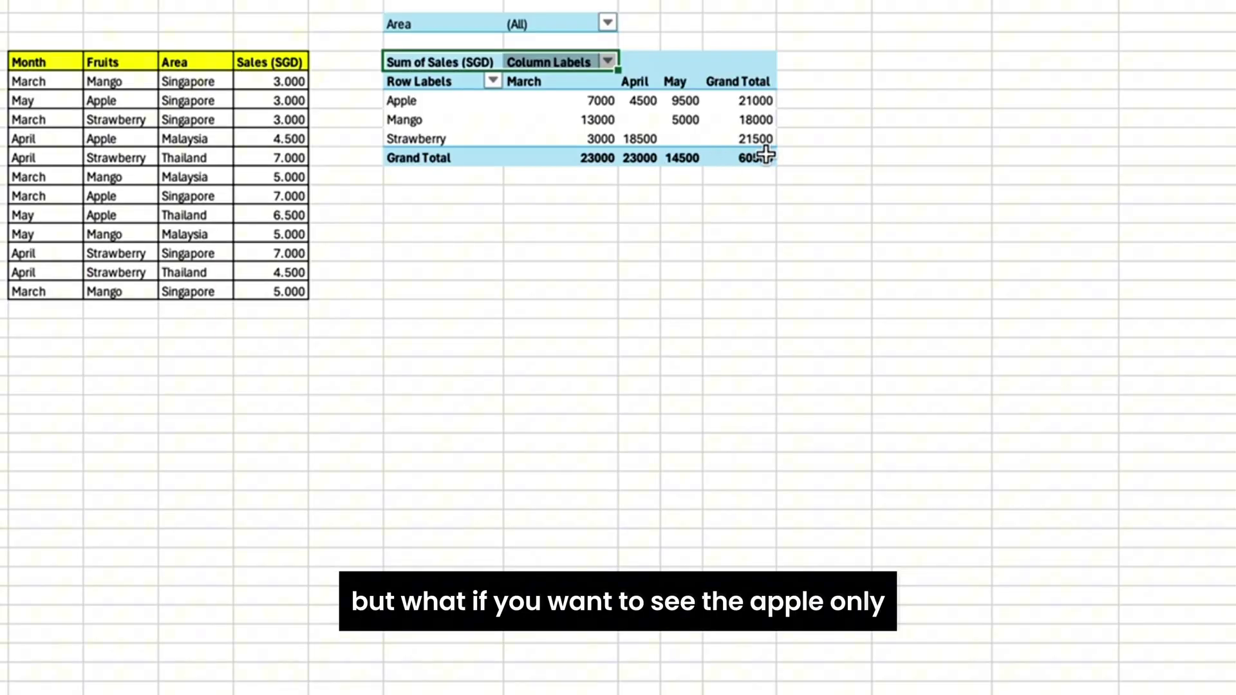
- Filter the pivot's fruit rows to show only Apple and Mango
left_click(493, 79)
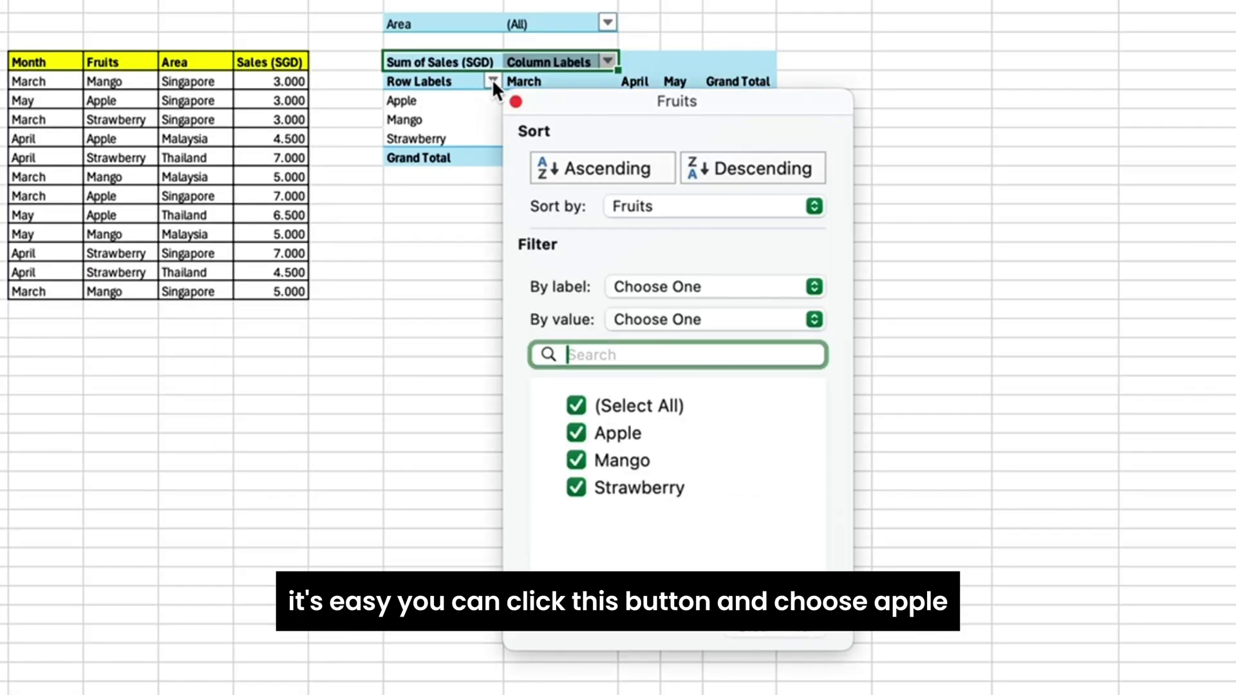
left_click(576, 404)
left_click(576, 431)
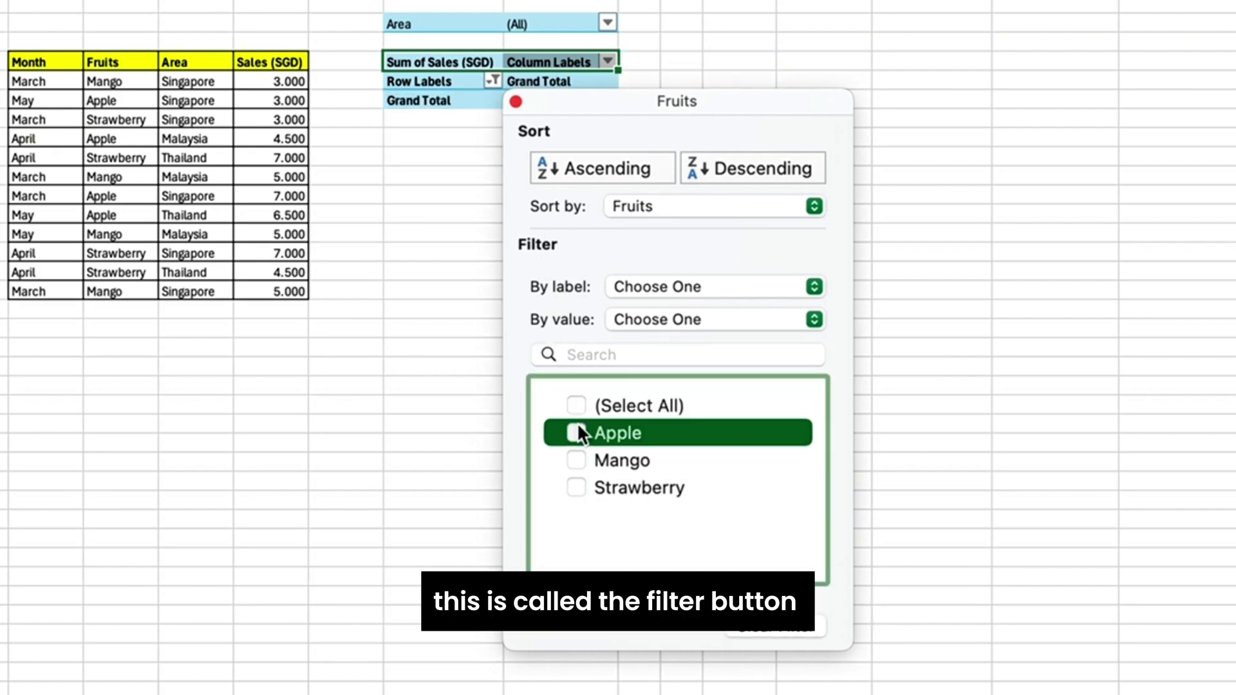
left_click(921, 448)
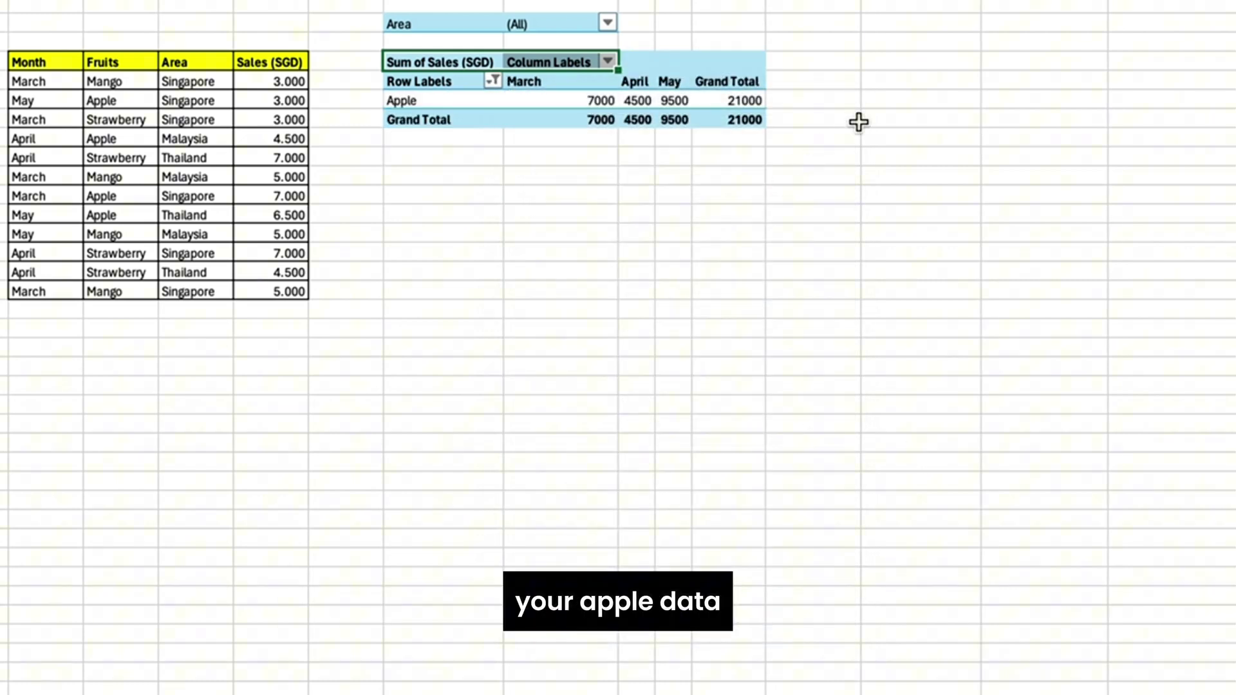
left_click(492, 78)
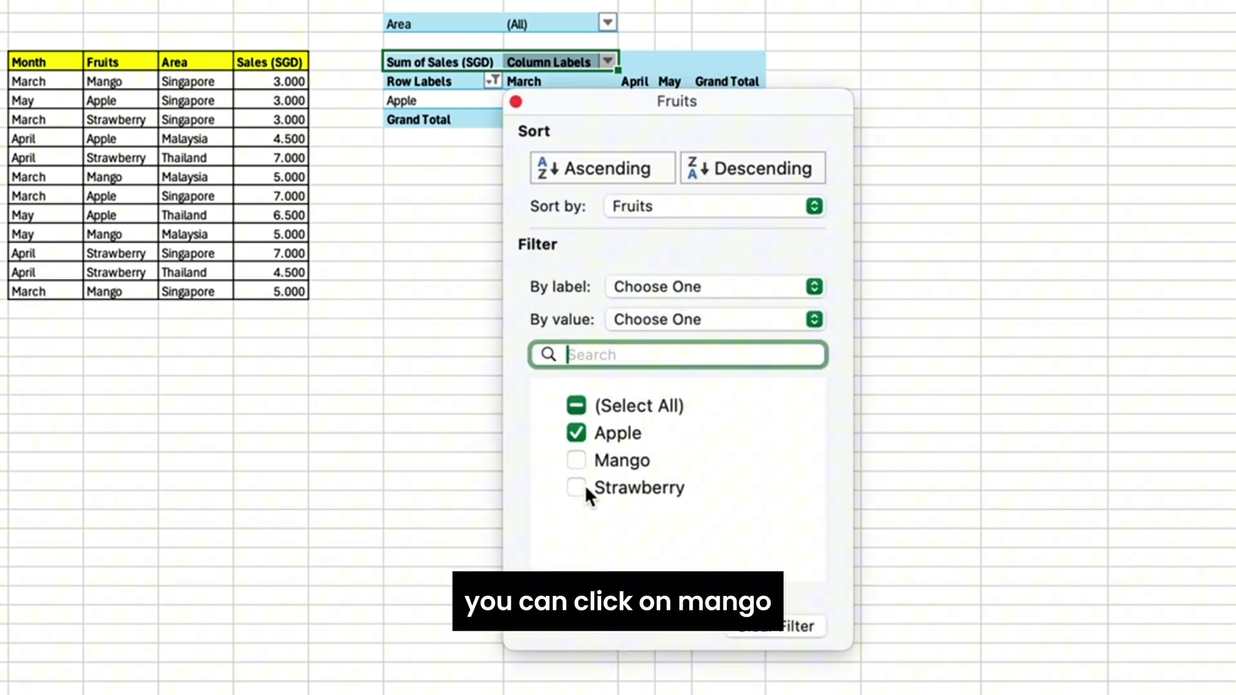
left_click(575, 460)
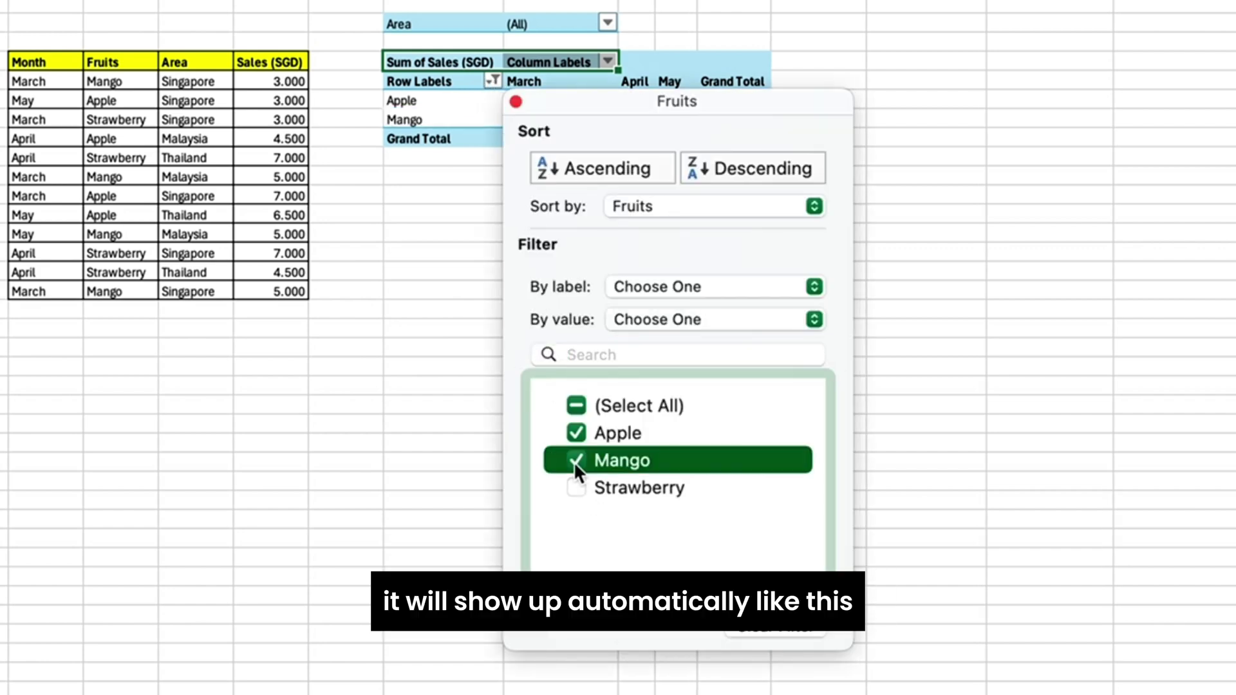
left_click(960, 448)
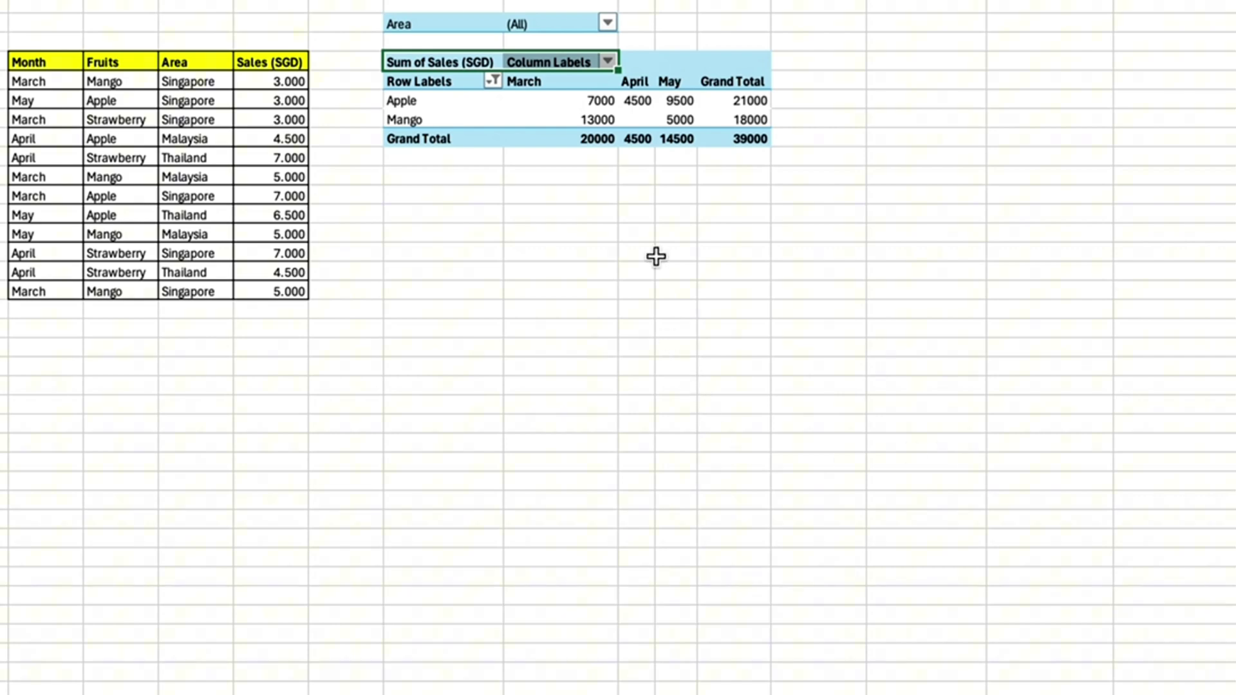
- Set the Area filter to Malaysia only, giving a grand total of 14500
left_click(607, 26)
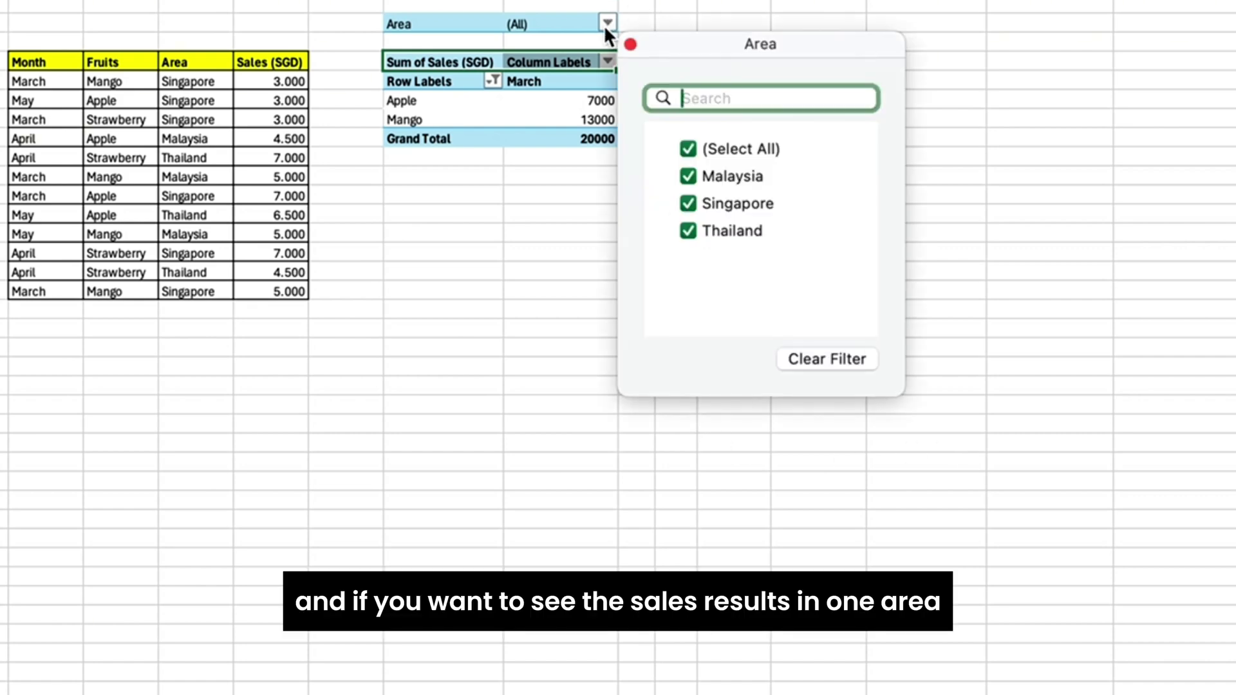
left_click(685, 152)
left_click(684, 152)
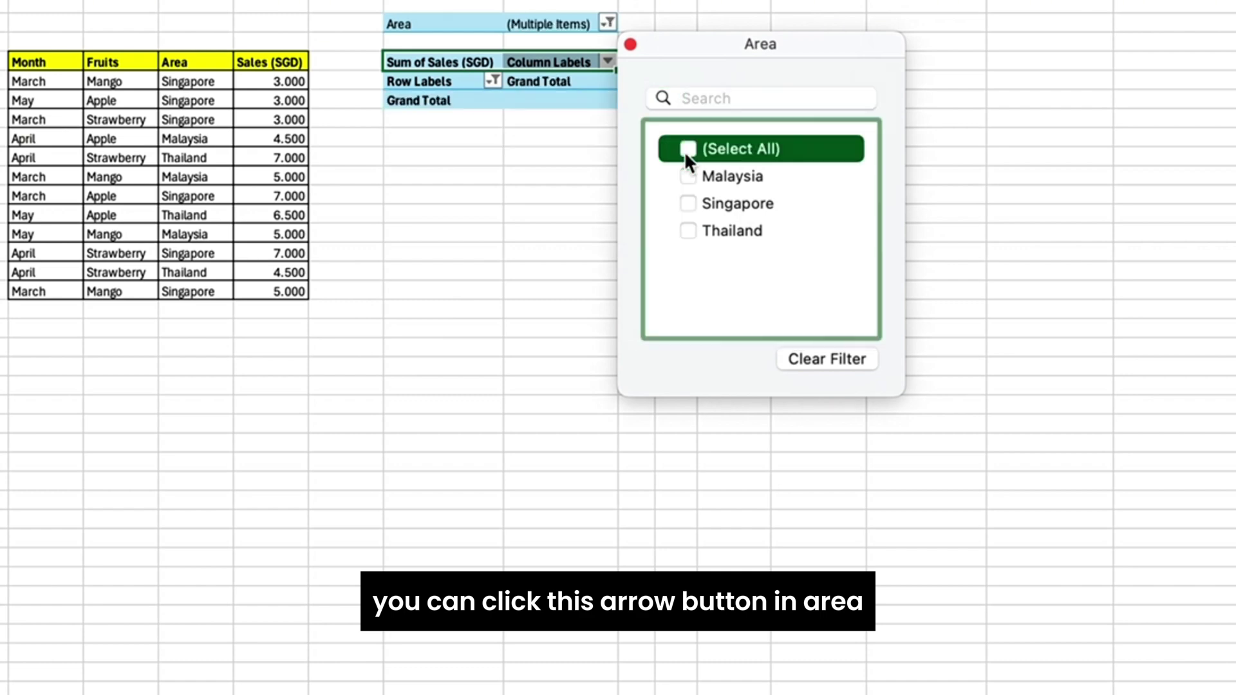
left_click(687, 174)
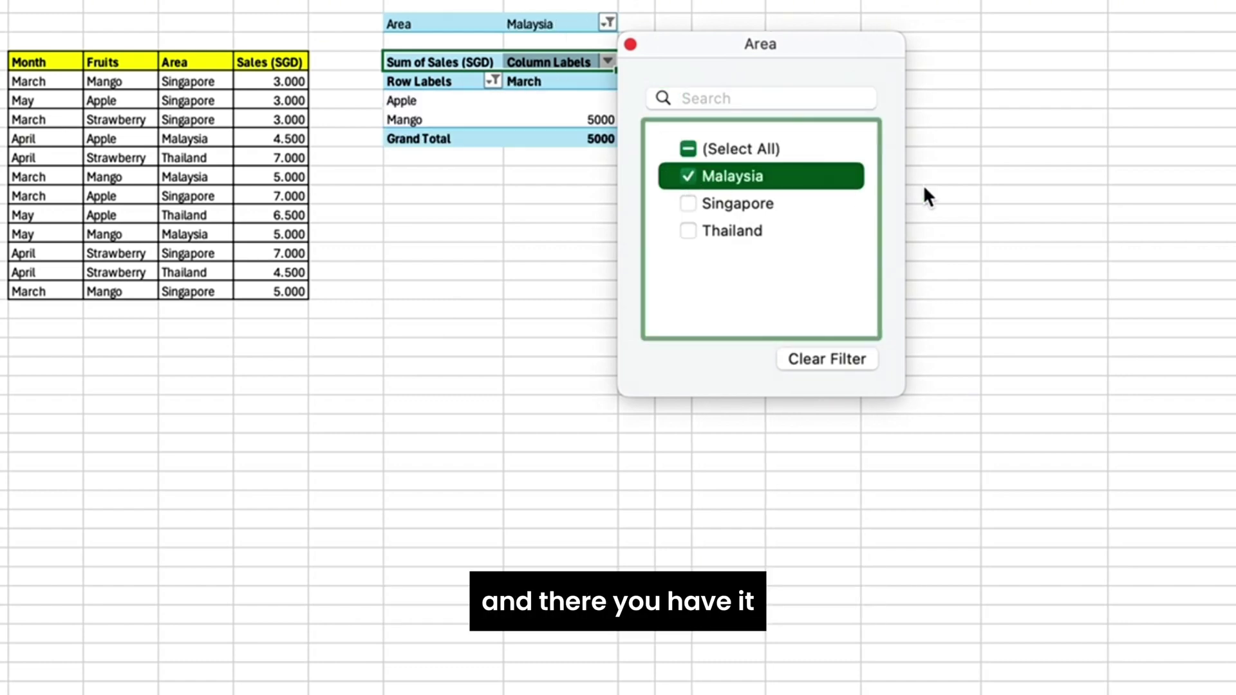
left_click(1005, 177)
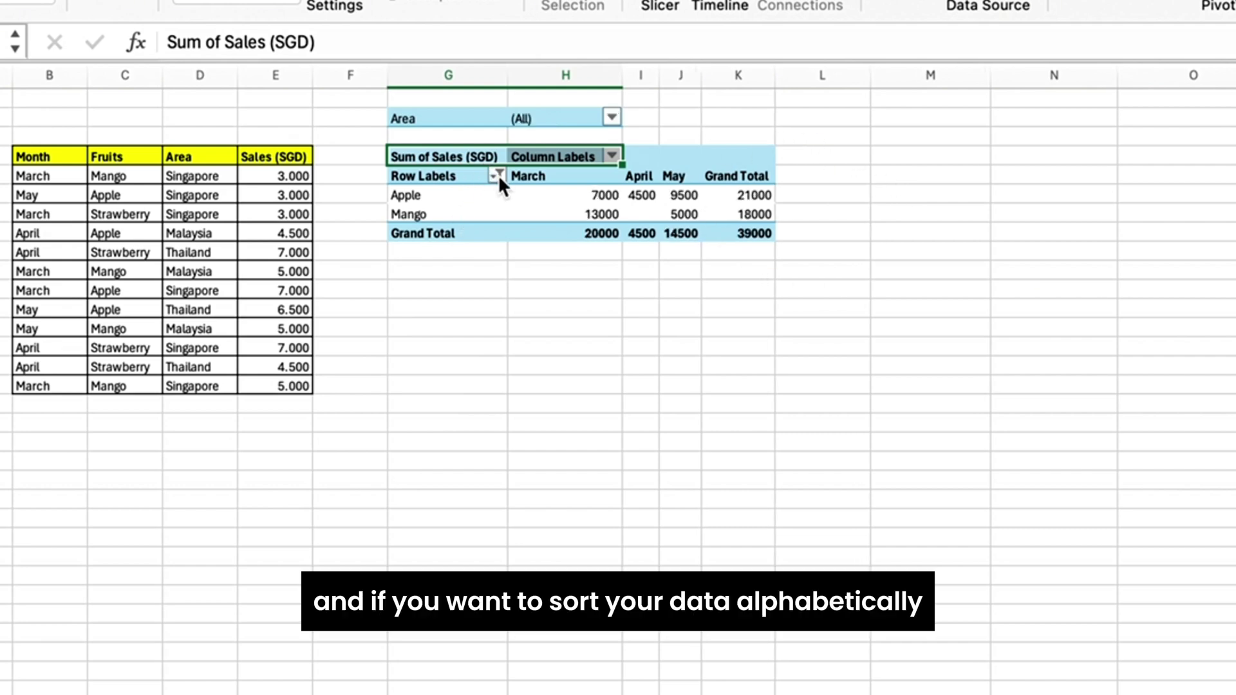
- Restore all fruits in the row filter and sort rows descending: Strawberry, Mango, Apple
left_click(497, 175)
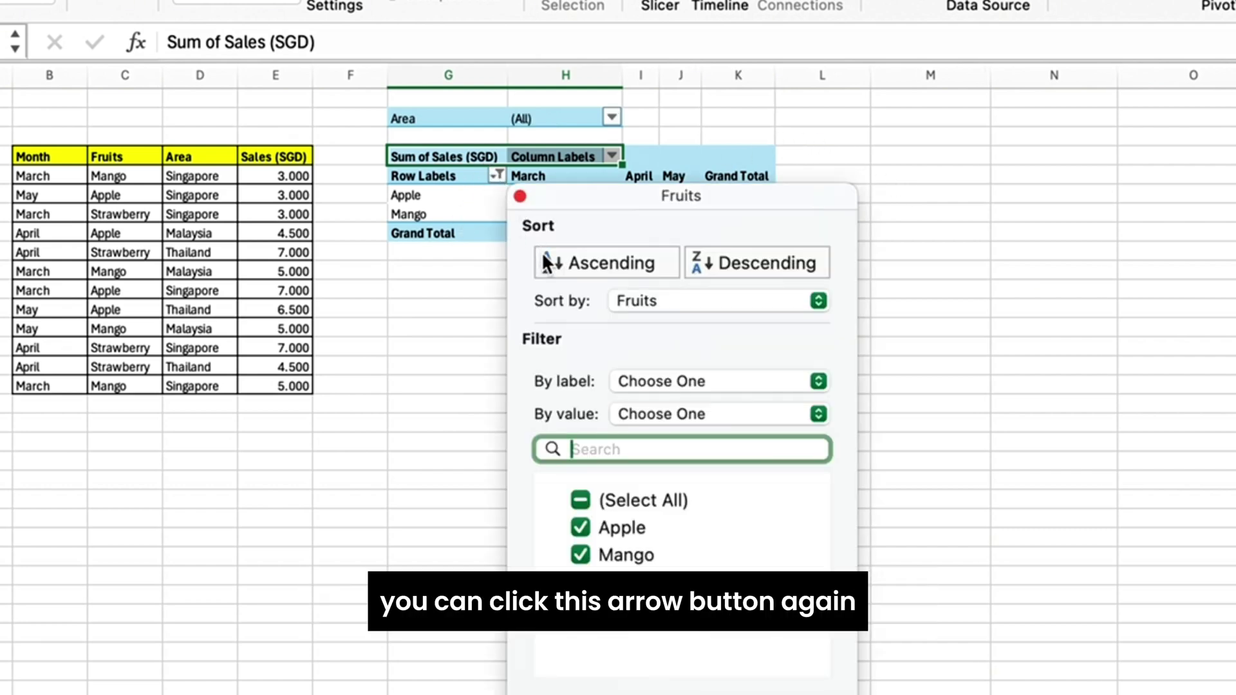
left_click(583, 495)
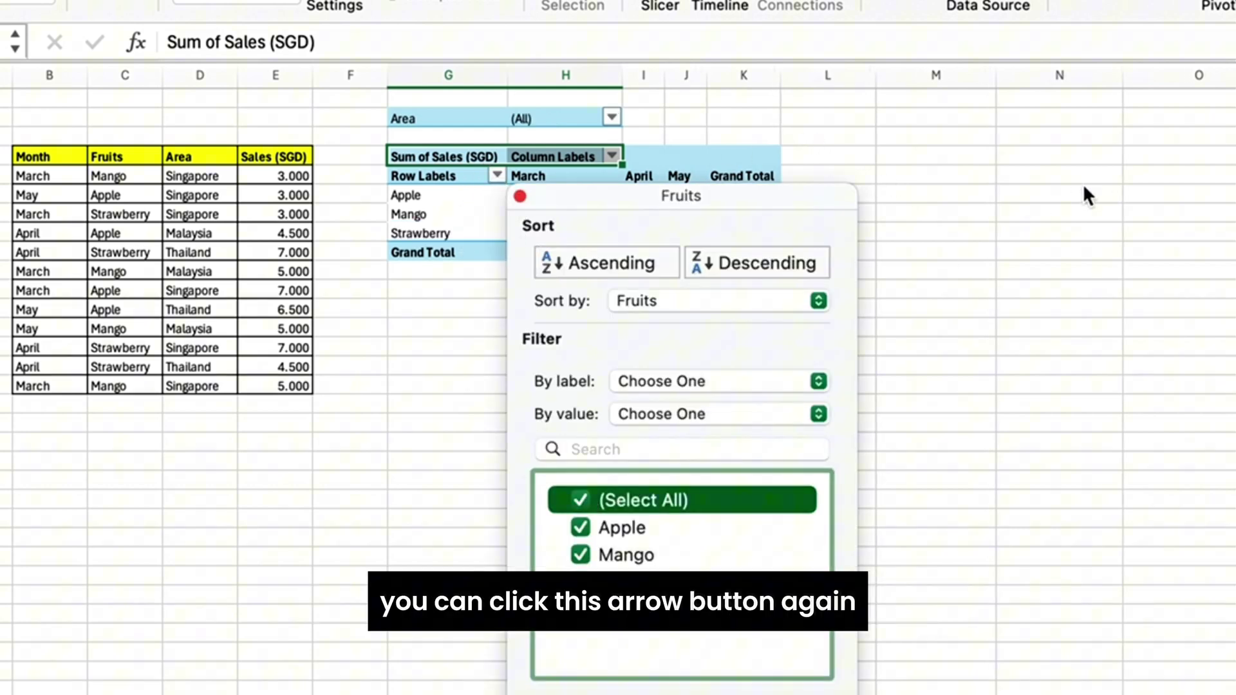
left_click(623, 264)
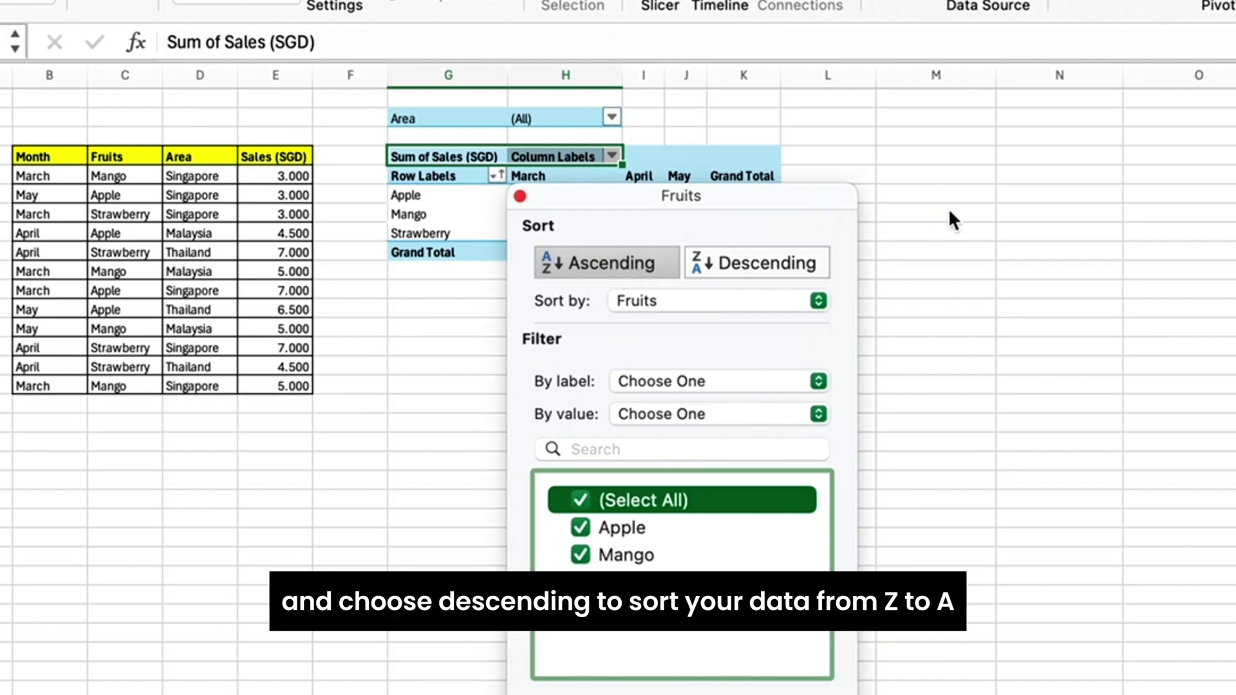
left_click(763, 263)
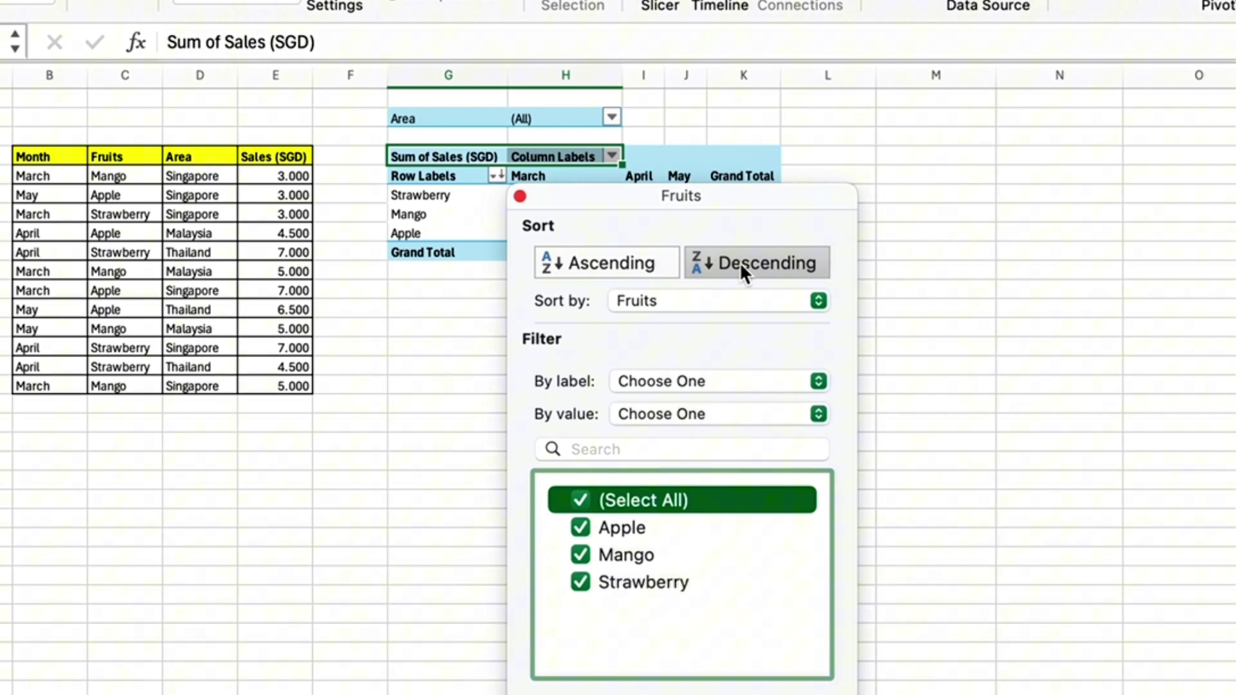
- Remove Area, Sales (SGD) and Month from the pivot, leaving only the Fruits rows
left_click(945, 226)
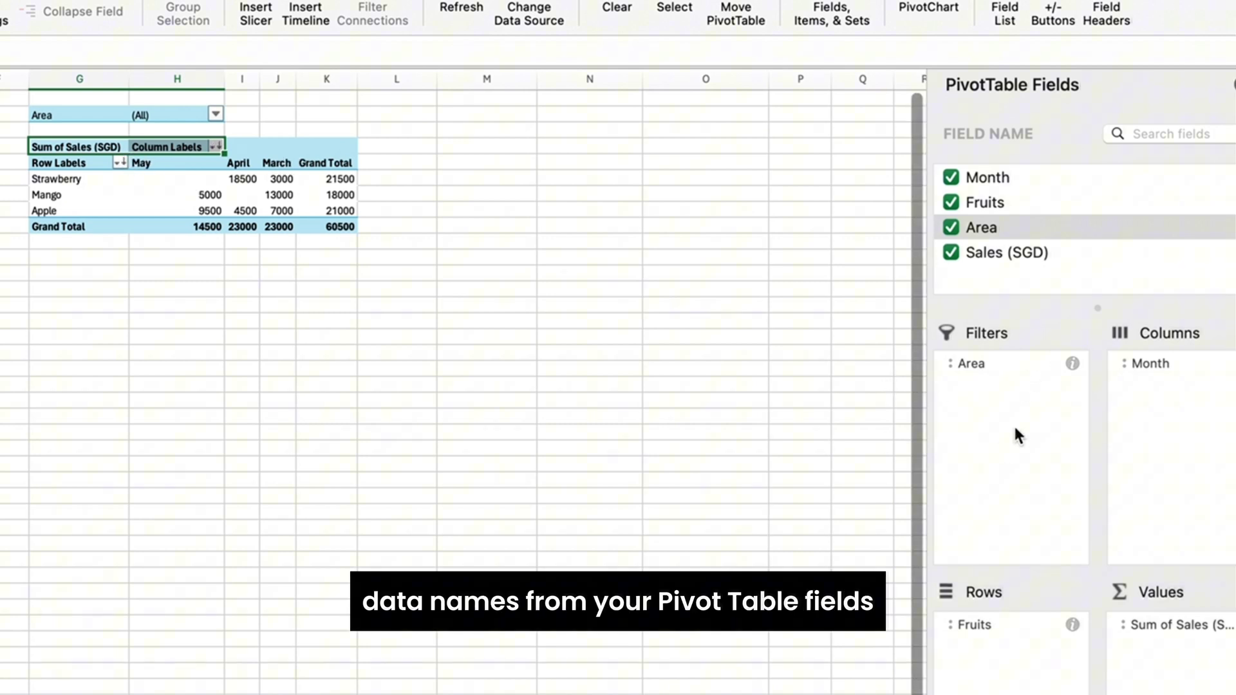
left_click(983, 364)
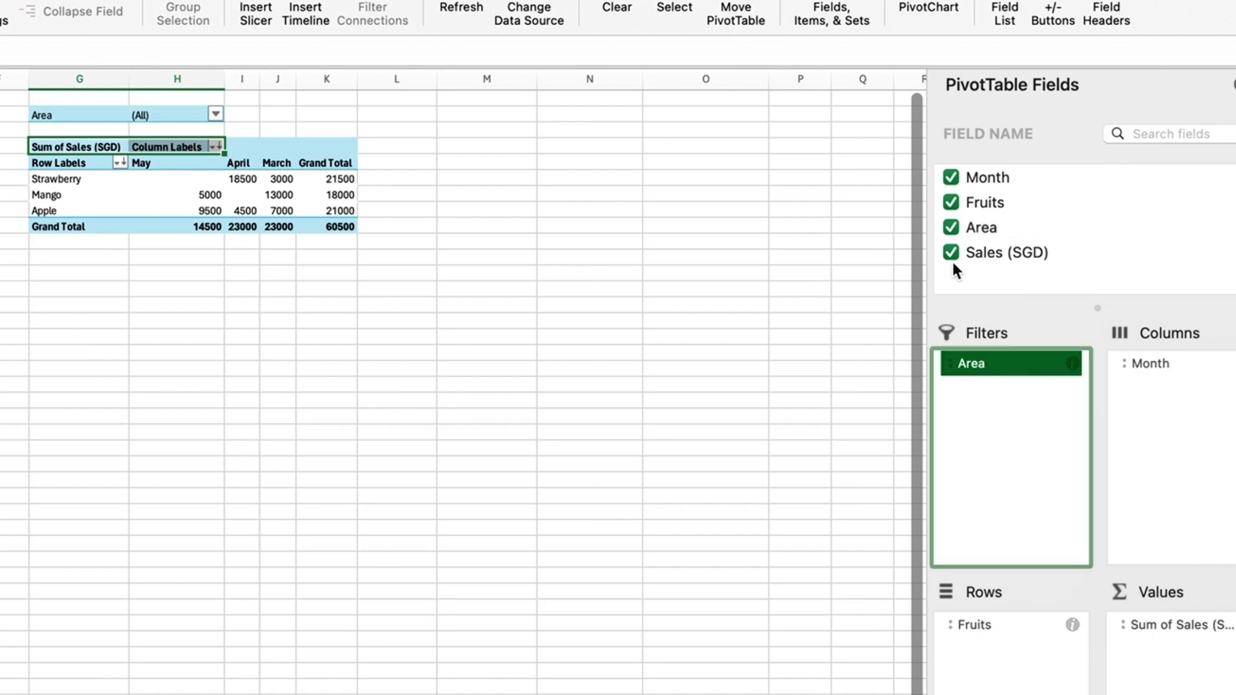
left_click(951, 227)
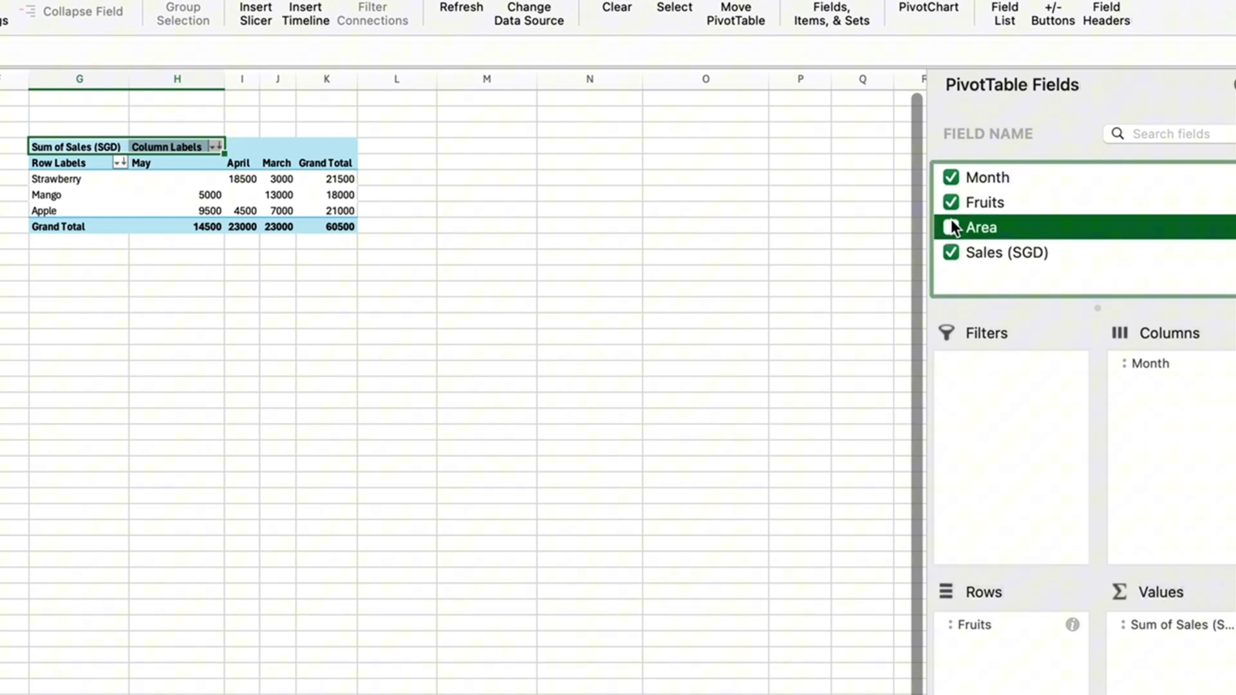
left_click(950, 253)
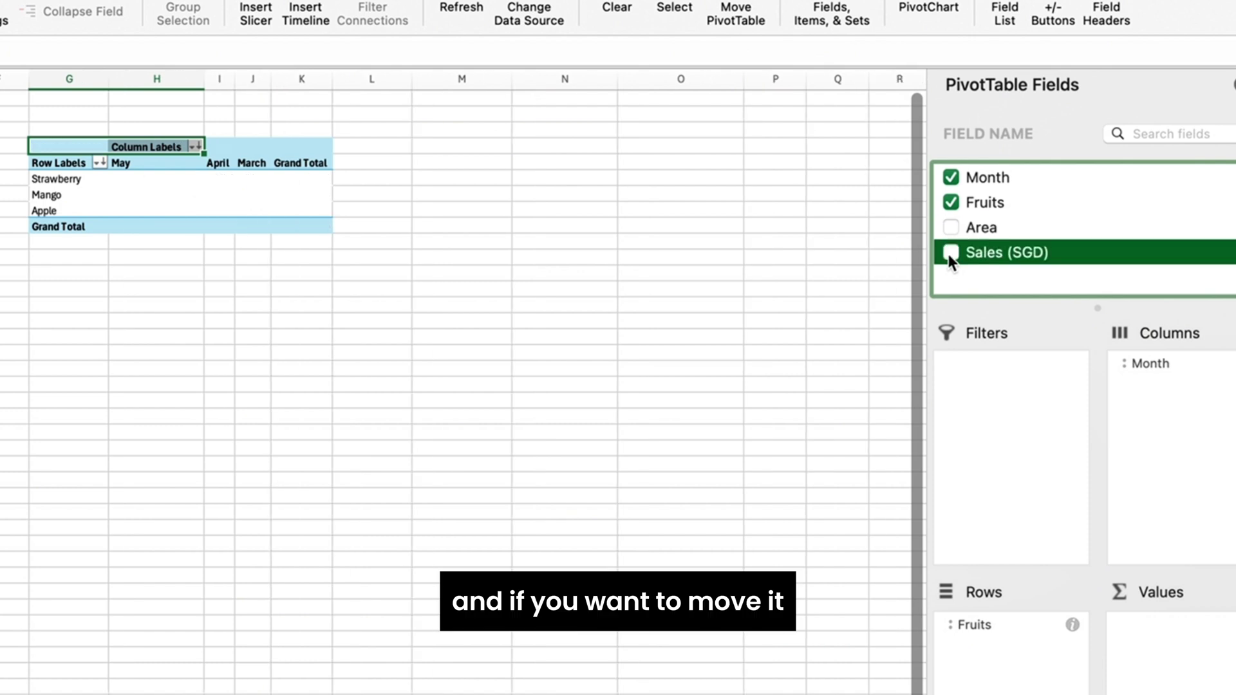
left_click(951, 177)
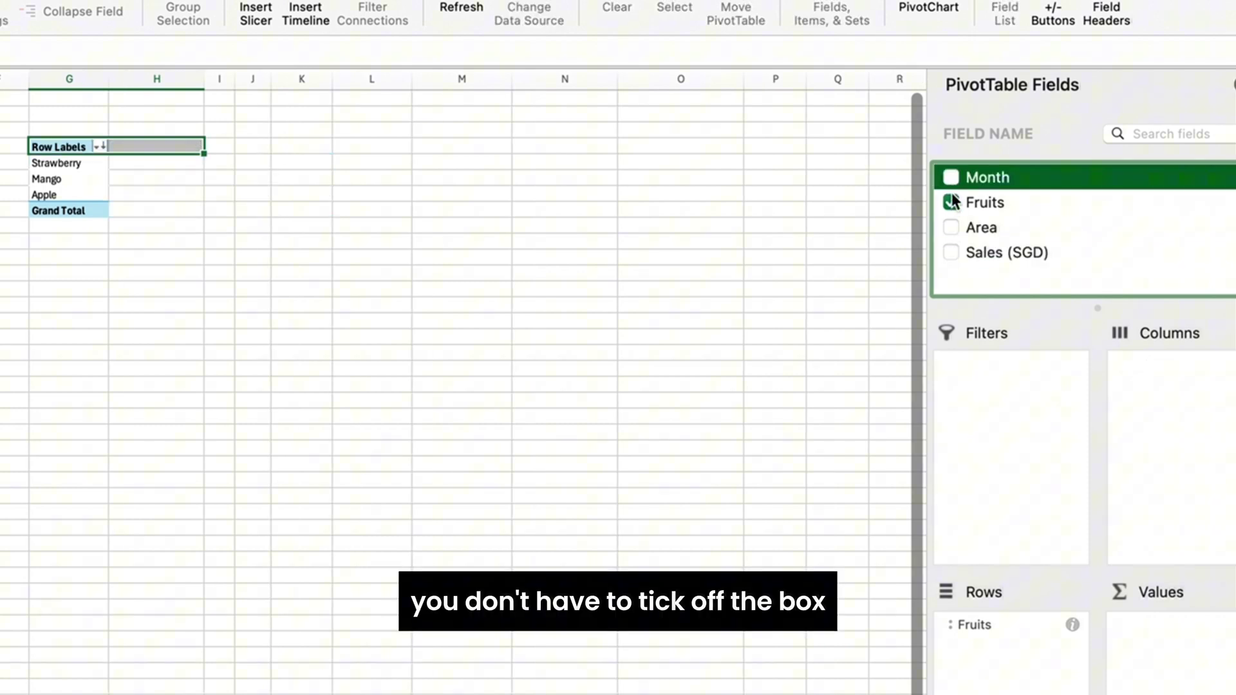
left_click_drag(951, 192, 951, 193)
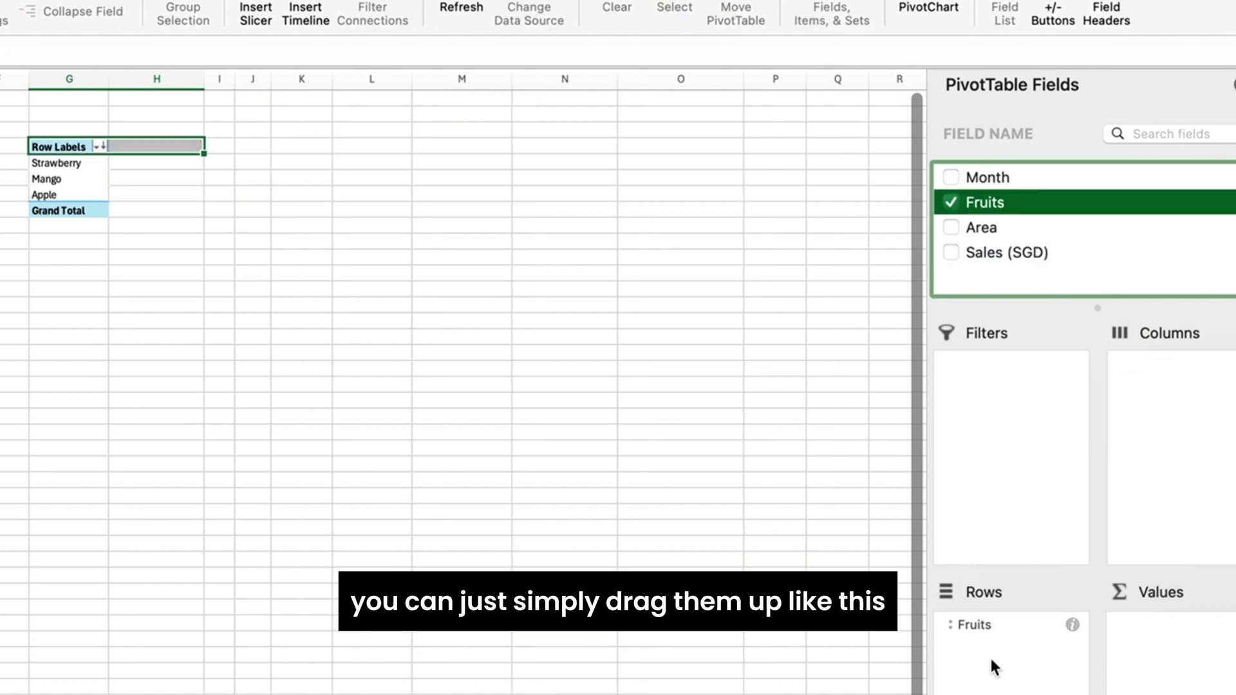
left_click(981, 624)
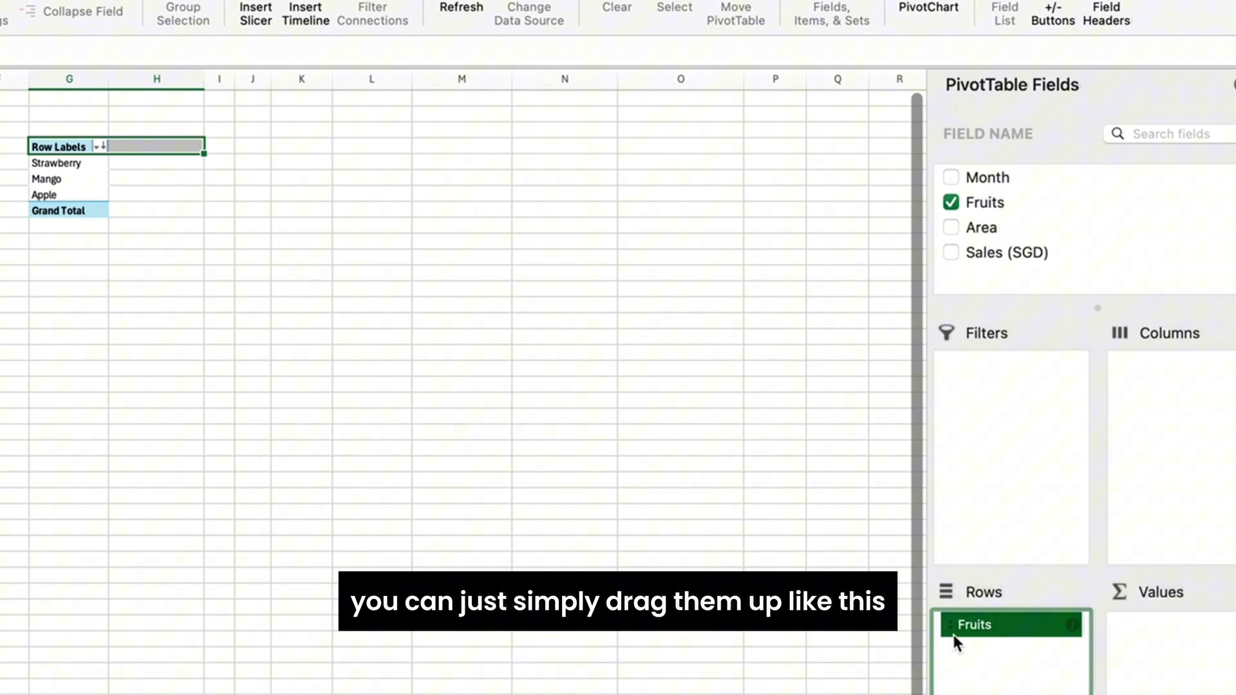
- Move Month, Fruits and Area into the Filters area, leaving one Sales (SGD) total of 60500
left_click_drag(967, 624, 1218, 399)
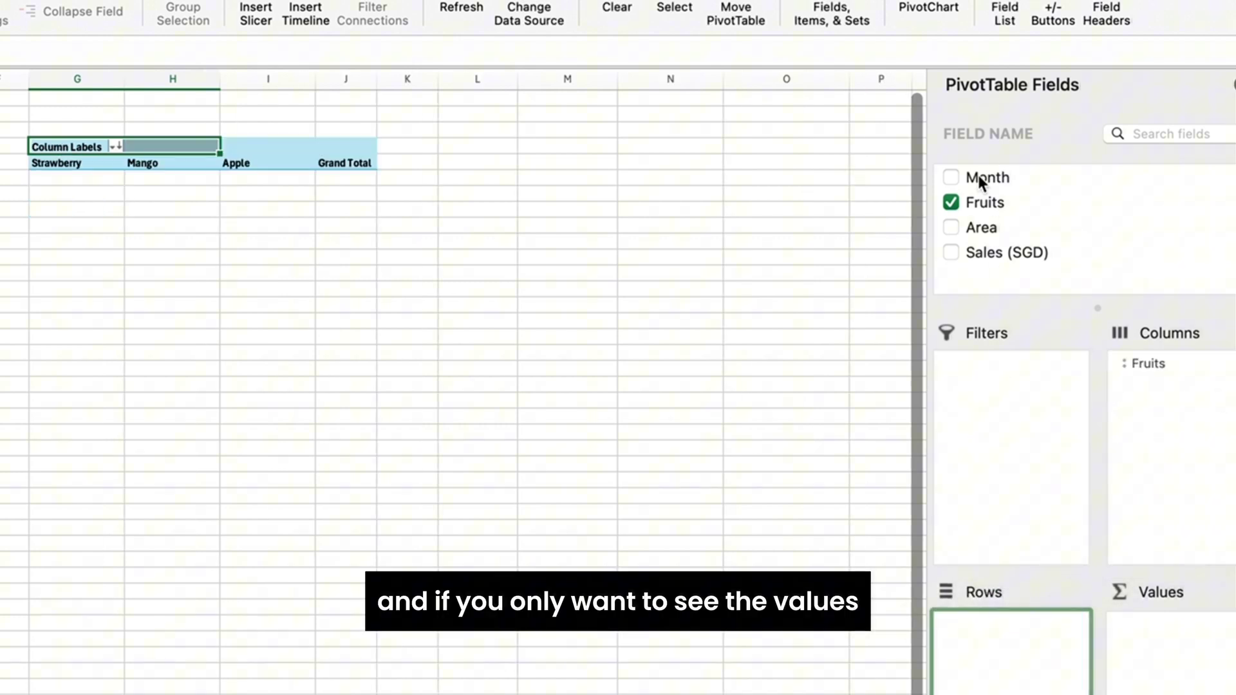
left_click_drag(978, 175, 960, 377)
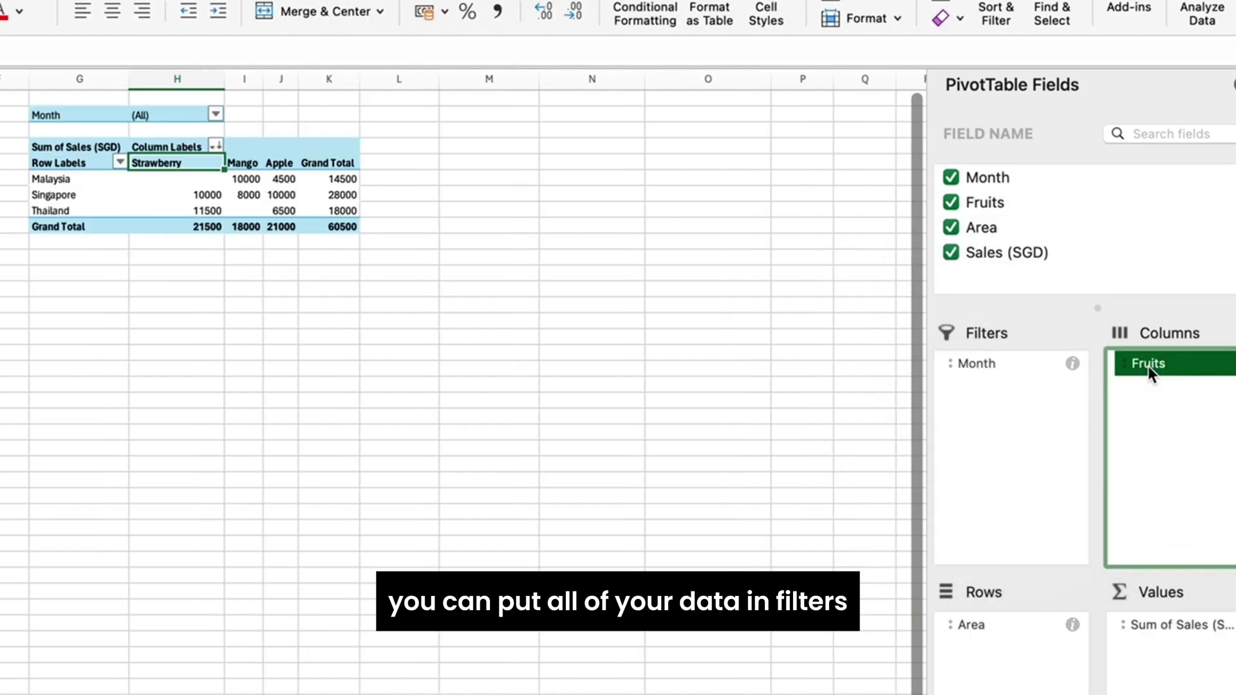
left_click_drag(1148, 365, 986, 478)
left_click_drag(973, 623, 1018, 470)
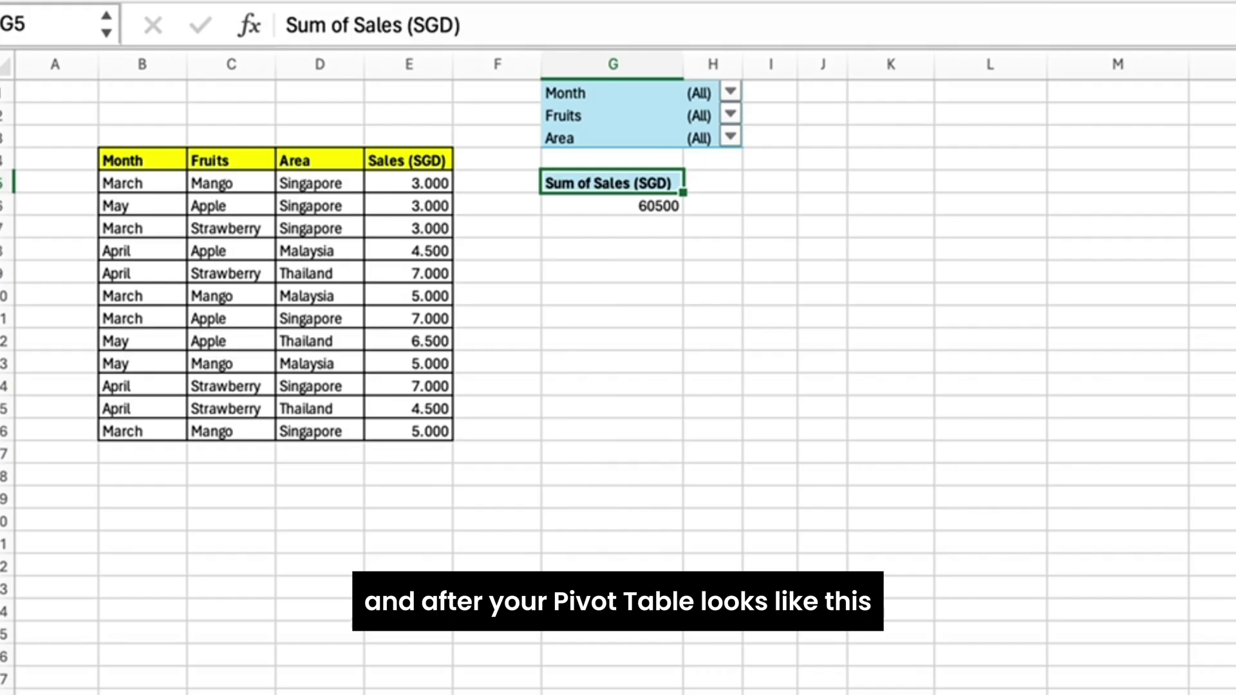
- Set the pivot's Month filter to April only
left_click(731, 92)
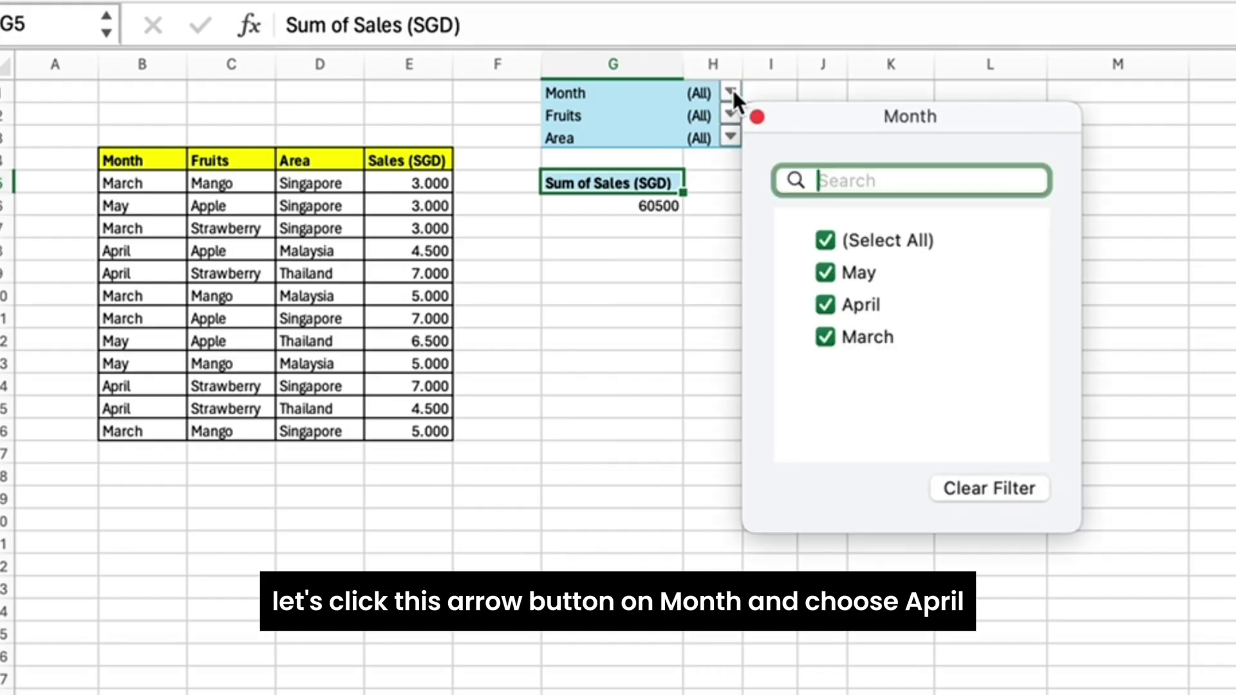
left_click(825, 241)
left_click(826, 304)
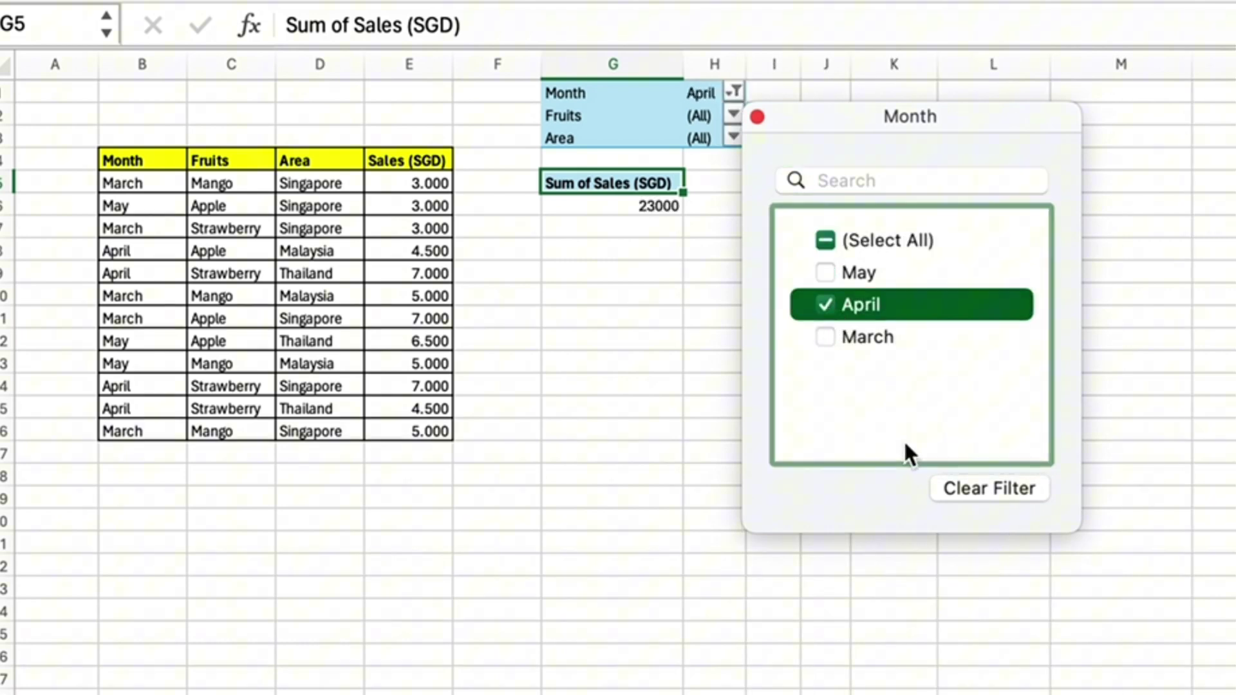
left_click(667, 303)
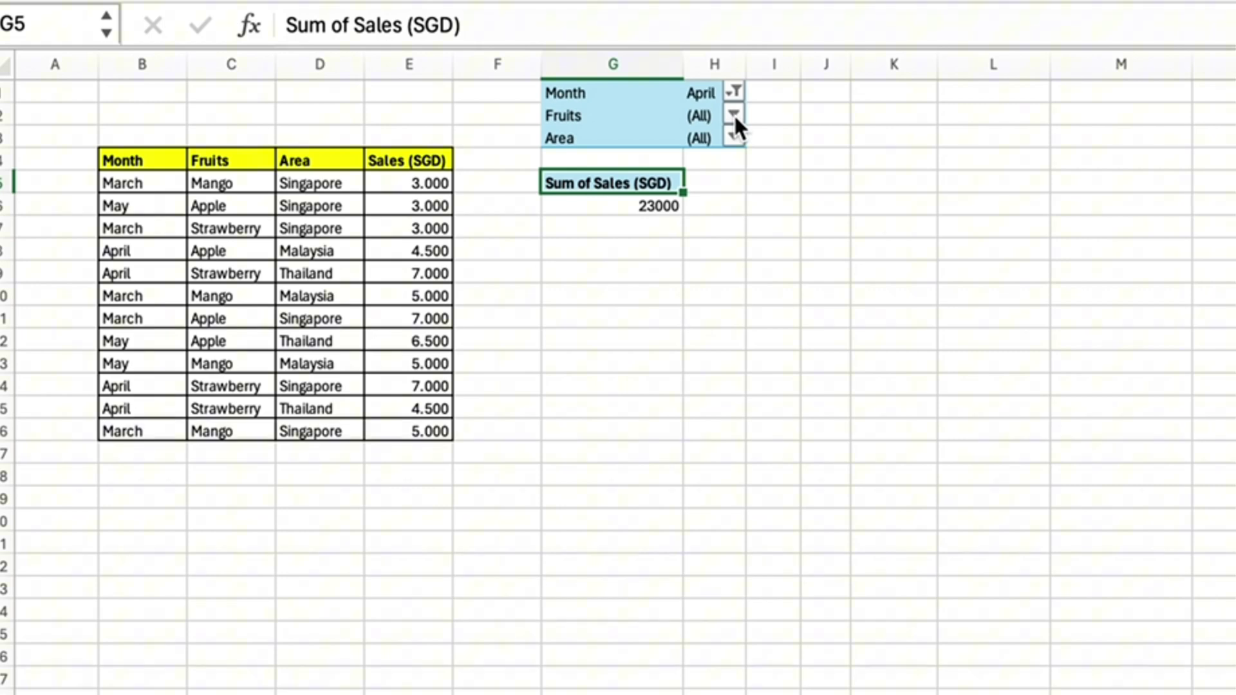
- Set the Fruits filter to Strawberry only
left_click(733, 114)
left_click(825, 264)
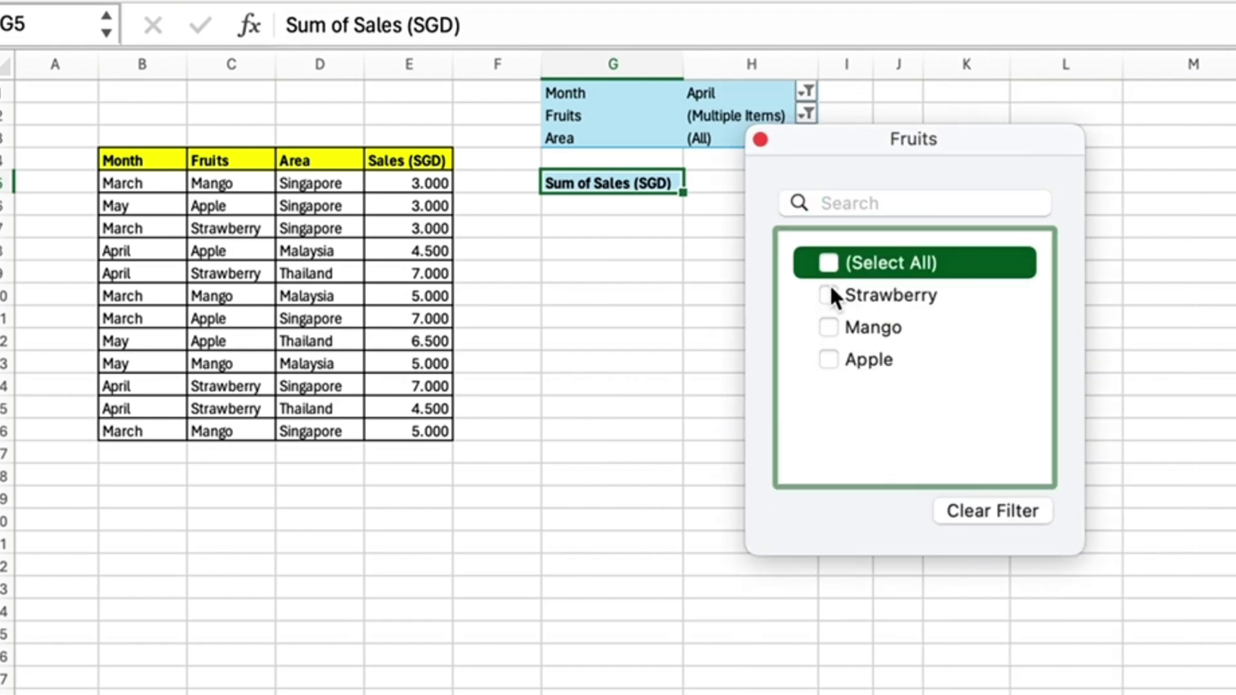
left_click(829, 291)
left_click(760, 139)
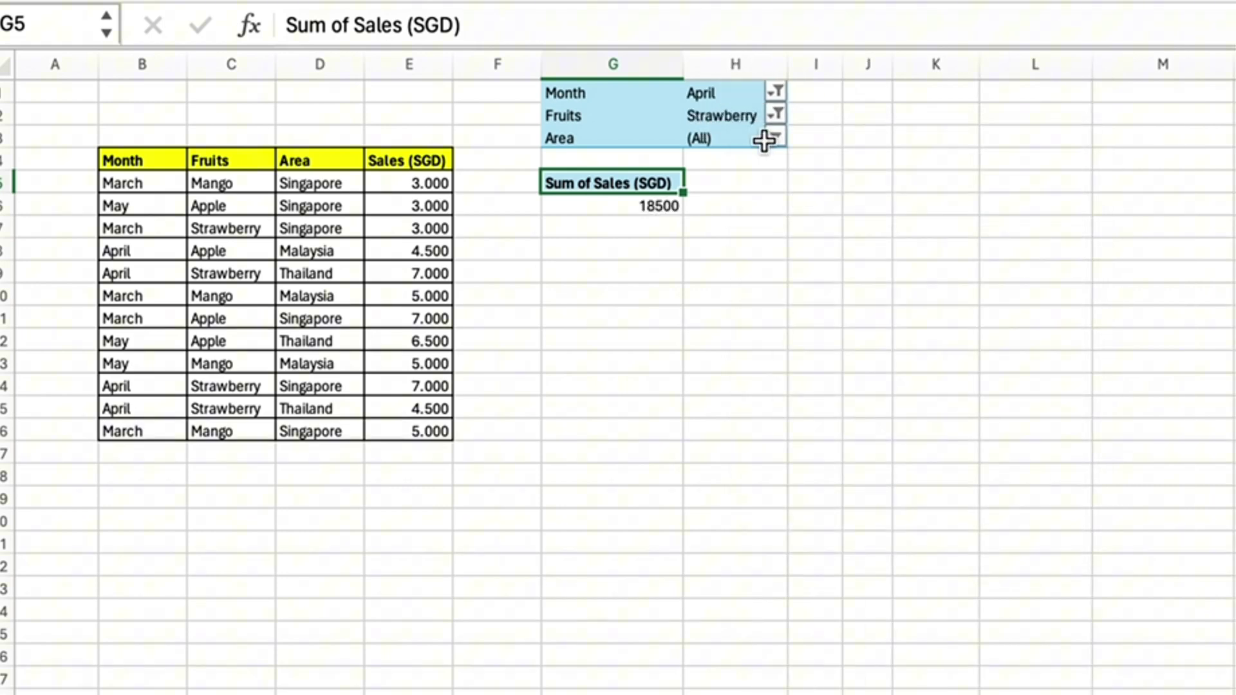
- Set the Area filter to Singapore only, bringing the sales total to 7000
left_click(775, 137)
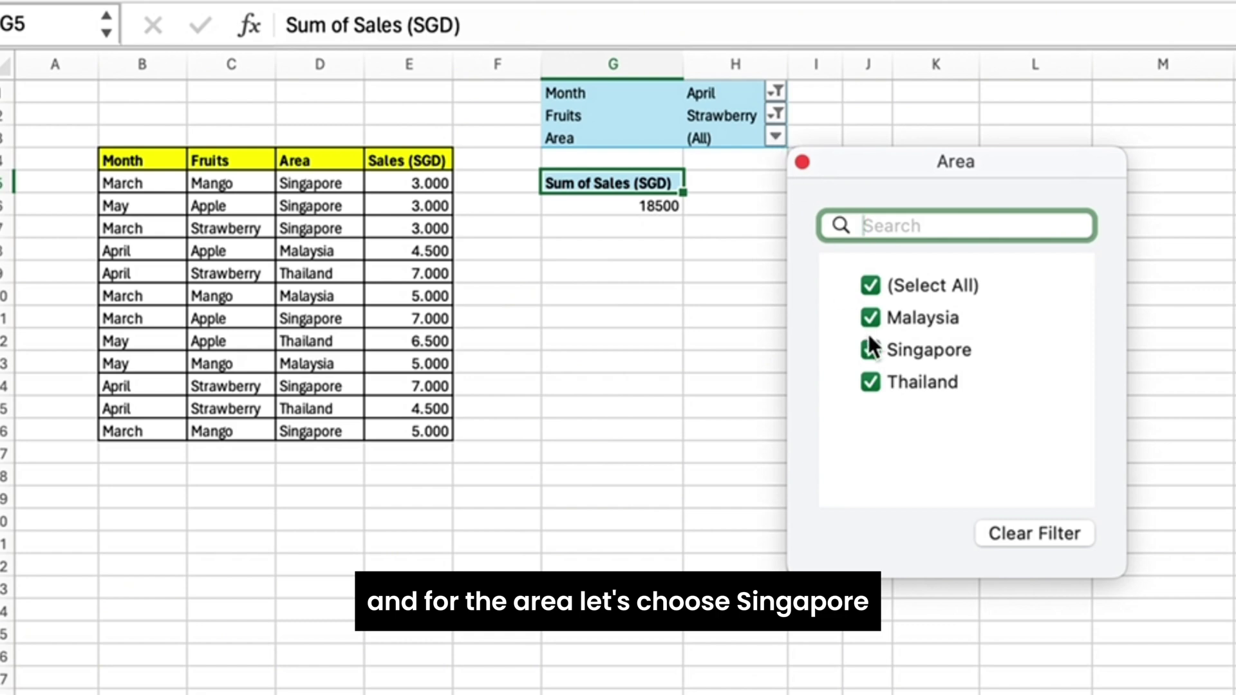
left_click(869, 283)
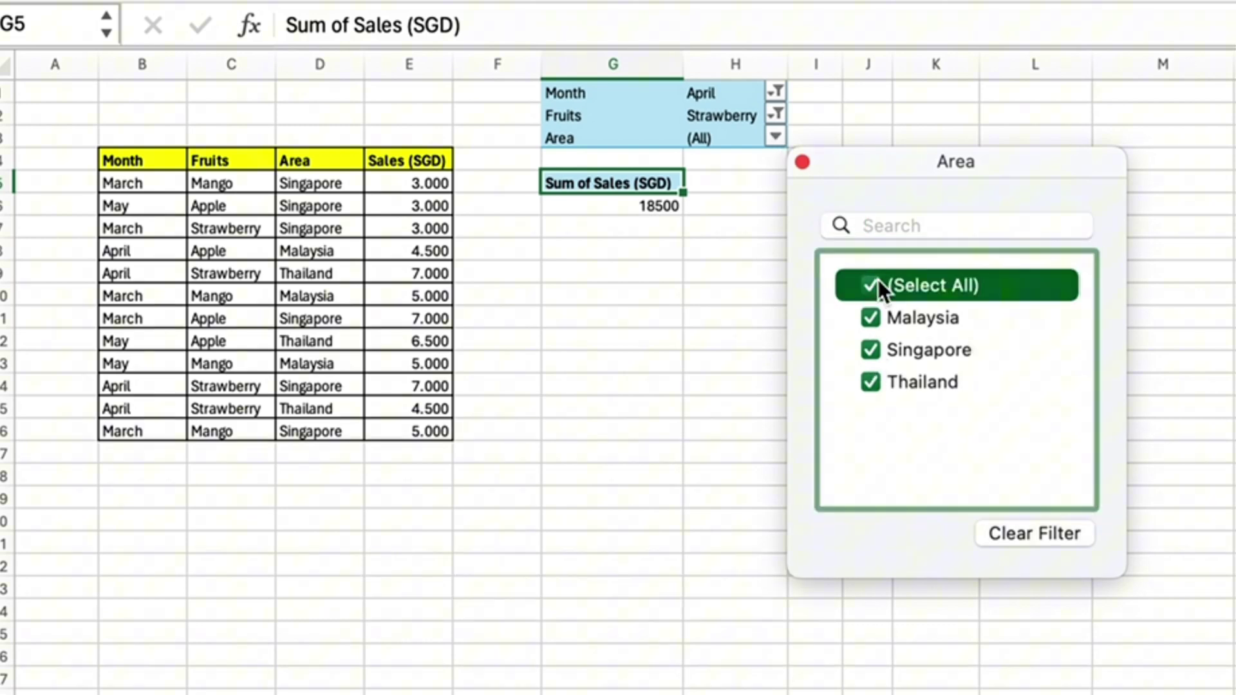
left_click(870, 289)
left_click(875, 352)
left_click(870, 350)
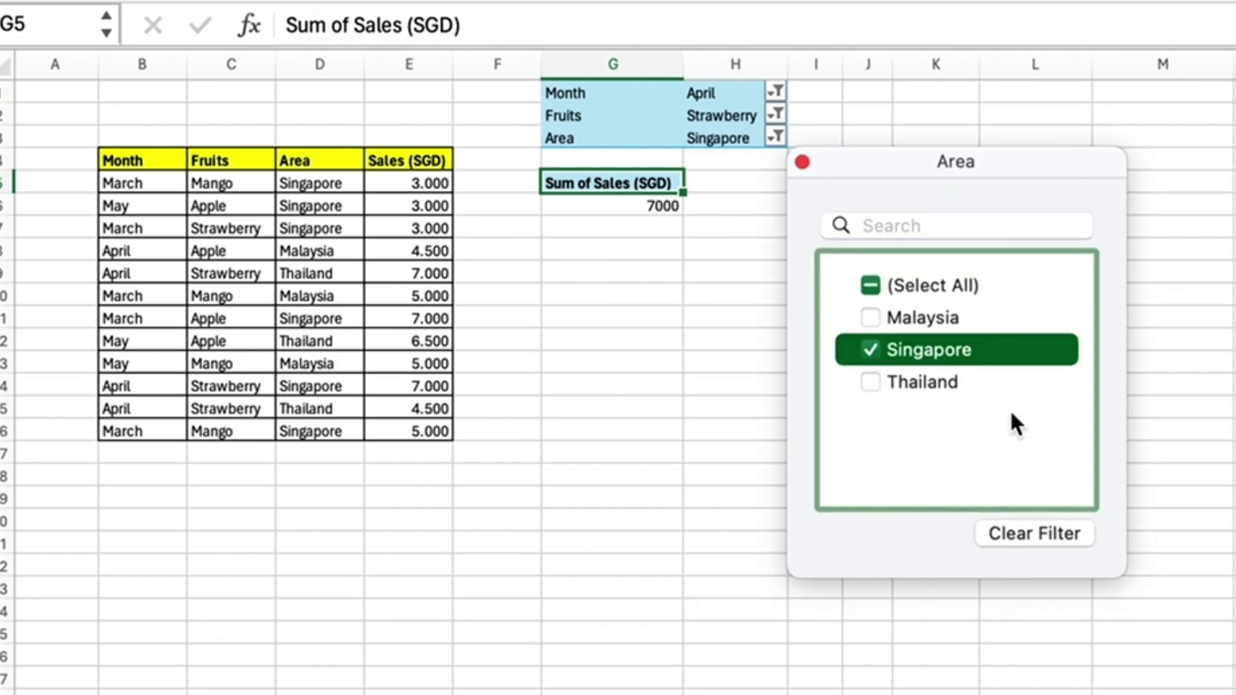
key("Escape")
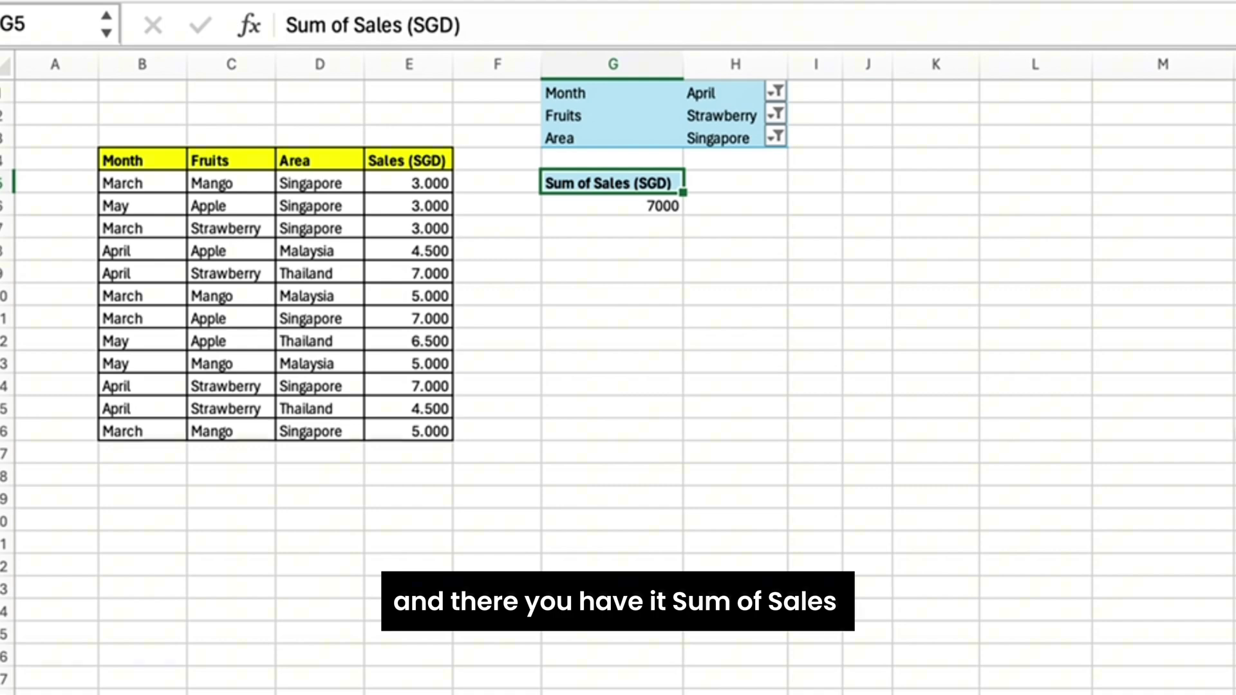